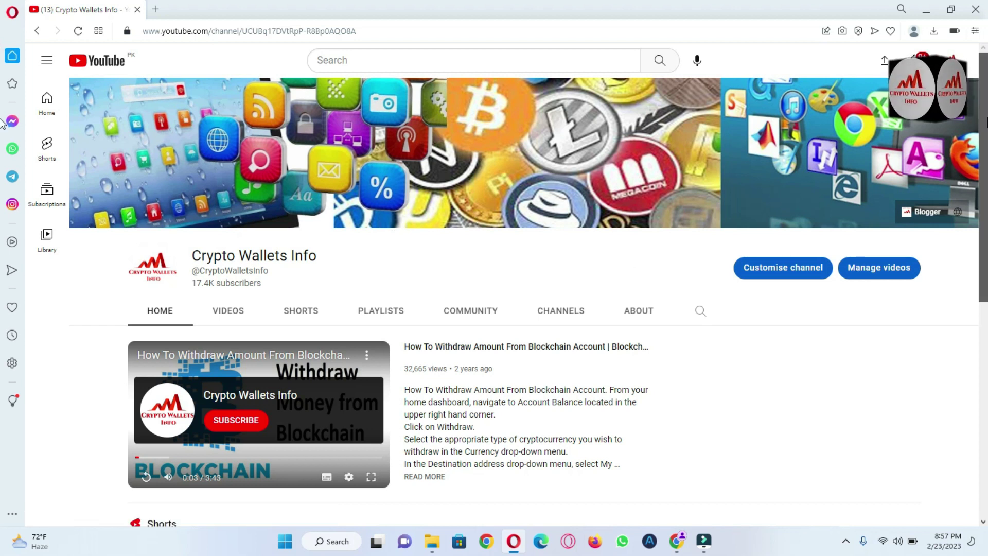
# Scroll up and down through the YouTube channel page.
pyautogui.scroll(-8, 2, 123)
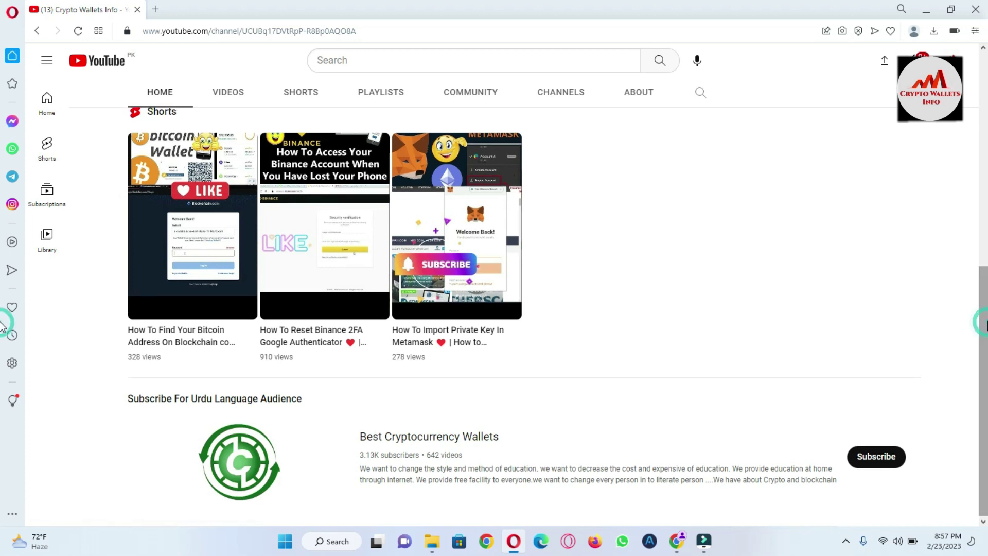
pyautogui.scroll(6, 3, 159)
pyautogui.scroll(-4, 2, 217)
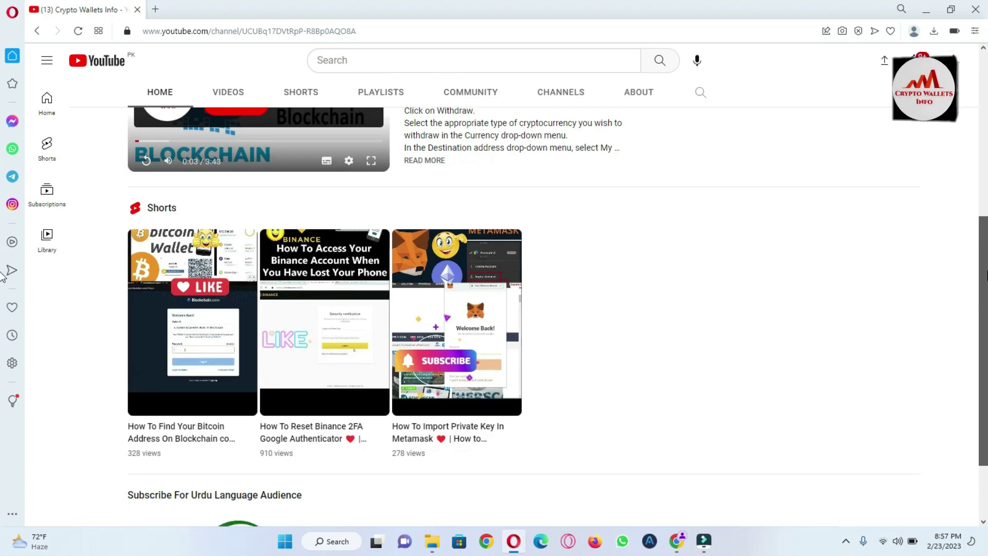
pyautogui.scroll(6, 2, 278)
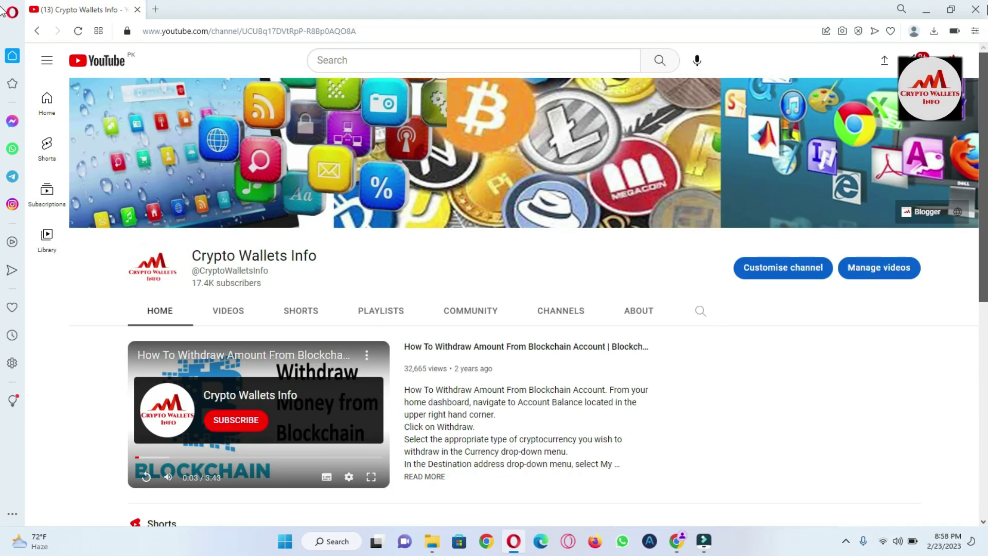
pyautogui.scroll(-3, 2, 213)
pyautogui.scroll(3, 2, 211)
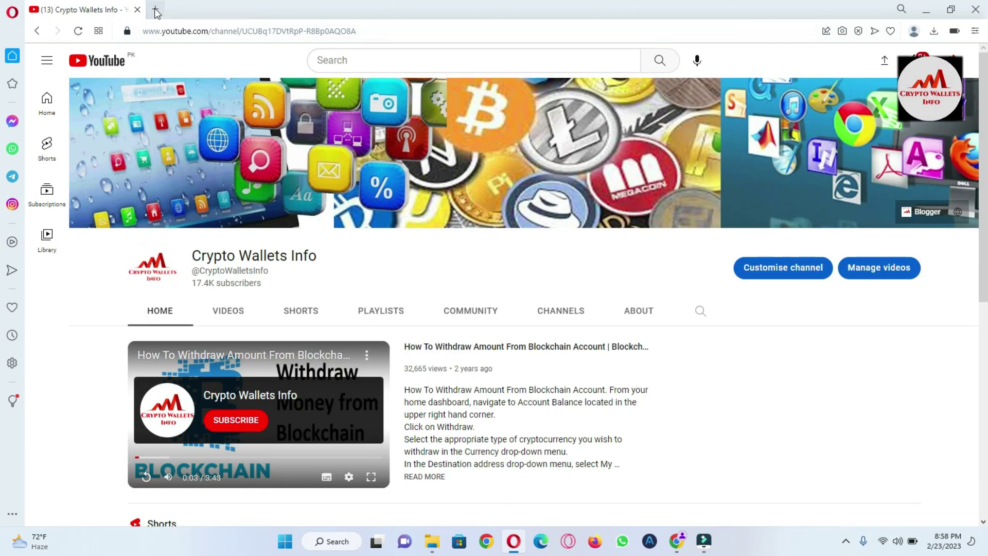
# Open coinmarketcap.com in a new tab and scroll down to today's price table.
pyautogui.click(156, 10)
pyautogui.write('coinmarketcap.com')
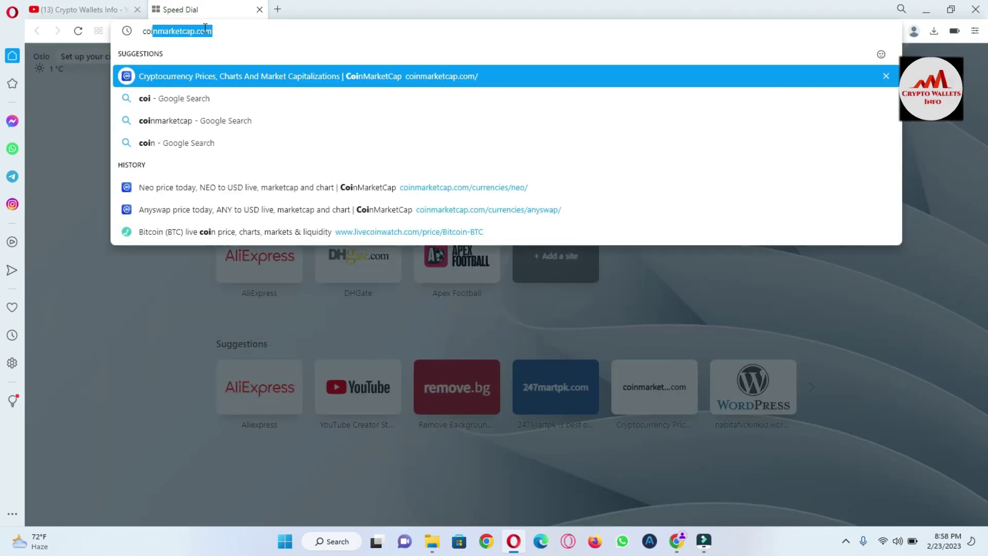
pyautogui.click(237, 79)
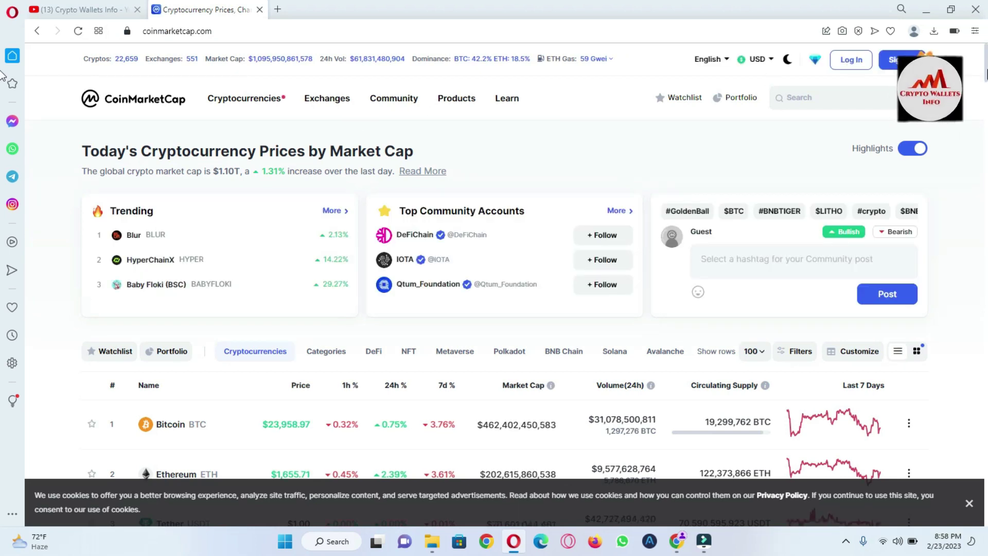
pyautogui.scroll(-2, 3, 77)
pyautogui.scroll(-1, 3, 77)
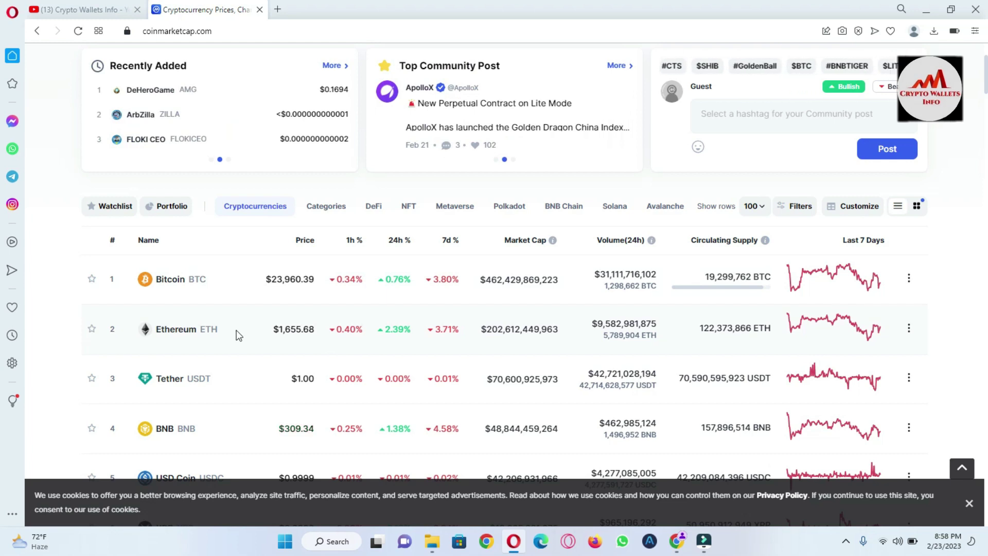
# Open Ethereum's CoinMarketCap page, switch its USD chart to ALL, and browse back to the top.
pyautogui.click(187, 332)
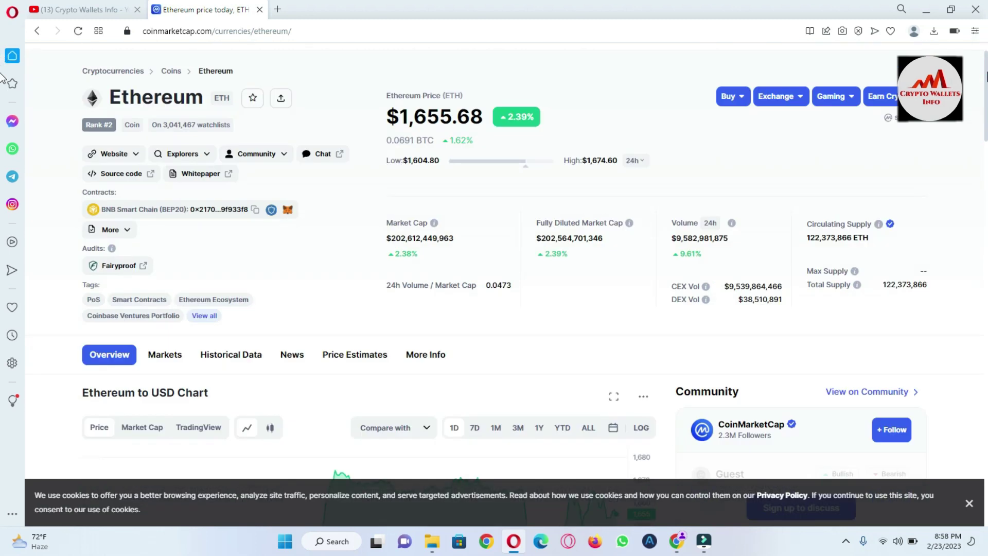
pyautogui.scroll(-6, 2, 77)
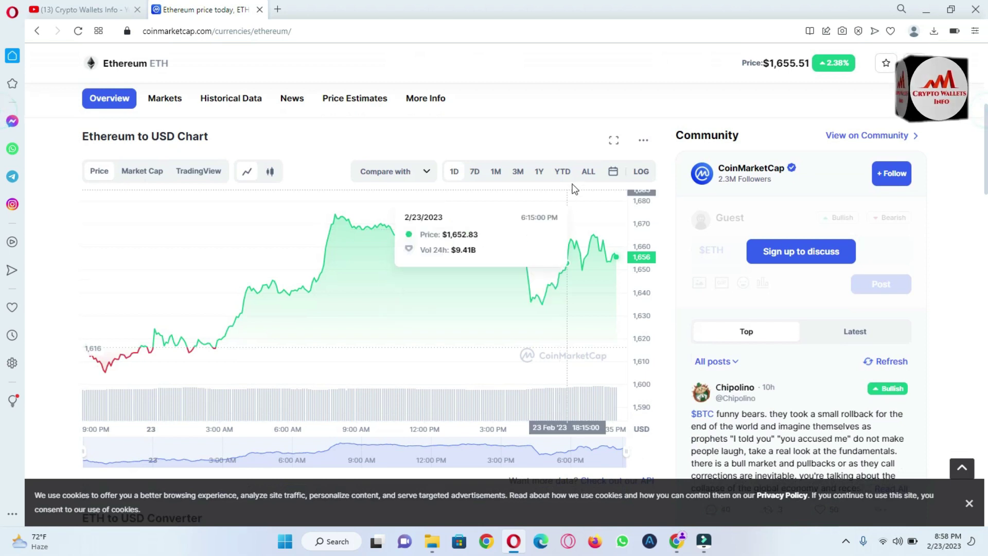
pyautogui.click(589, 174)
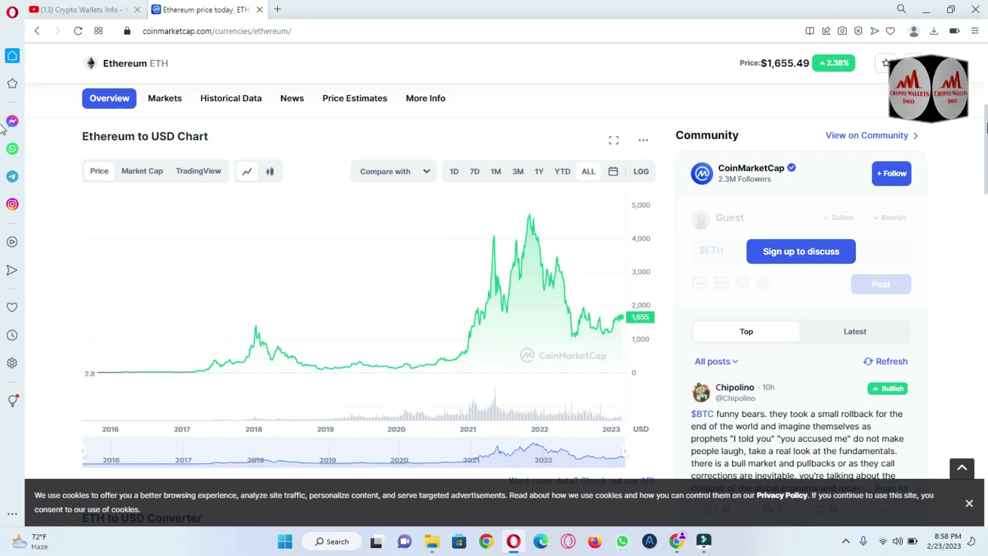
pyautogui.scroll(-10, 2, 166)
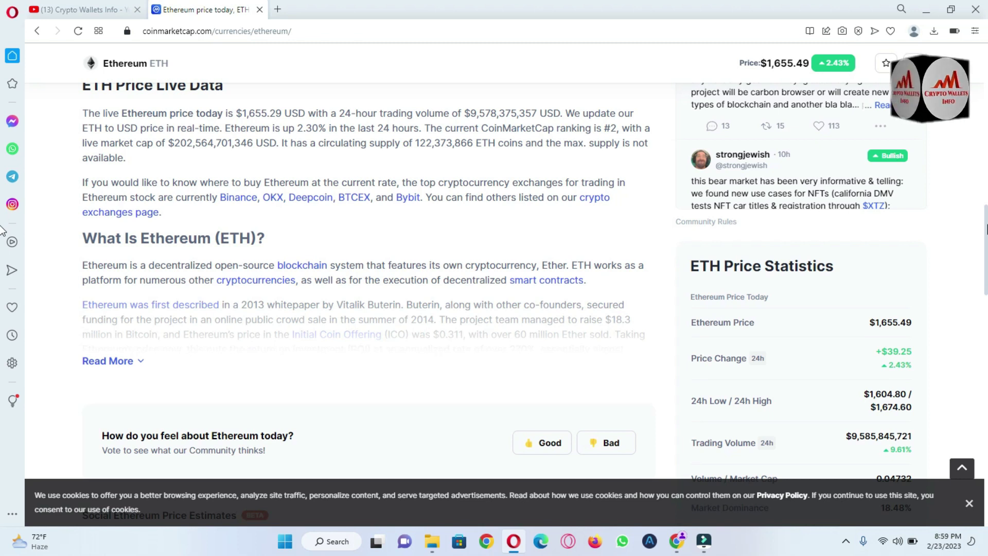
pyautogui.scroll(-2, 3, 242)
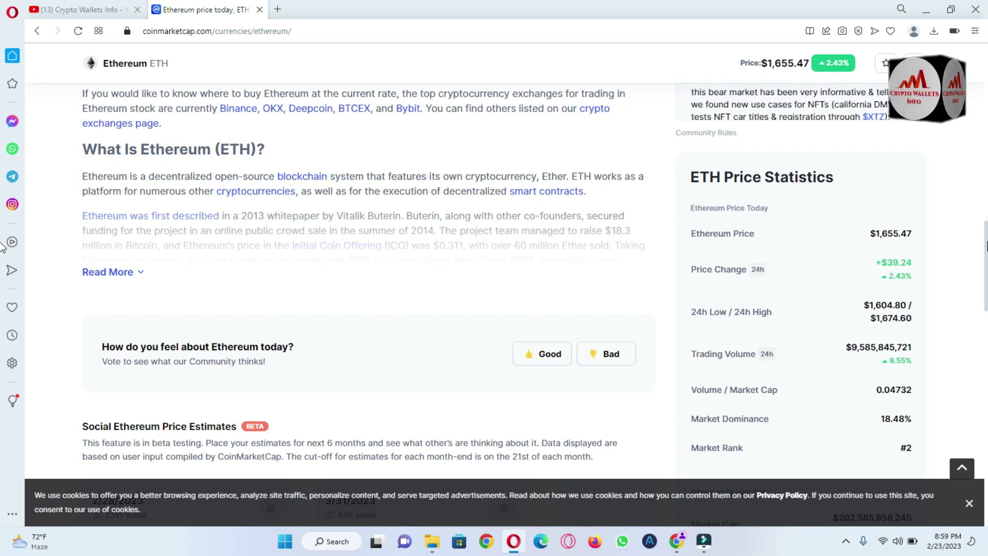
pyautogui.scroll(-1, 3, 250)
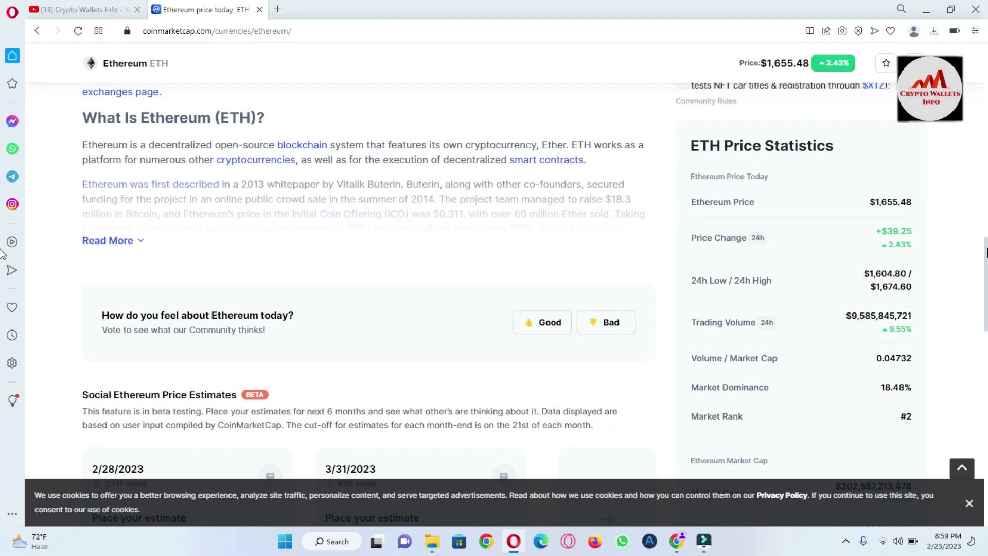
pyautogui.scroll(-10, 2, 253)
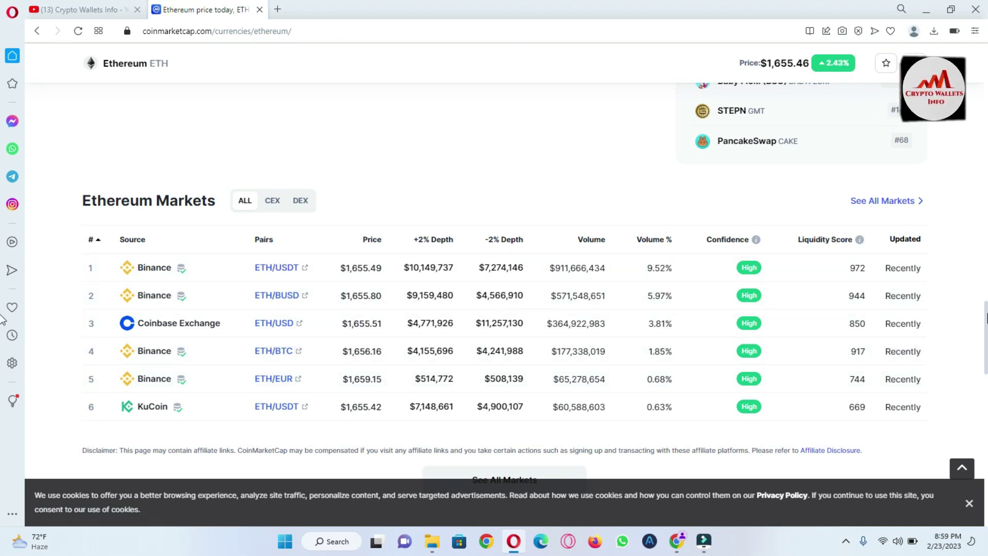
pyautogui.press('Home')
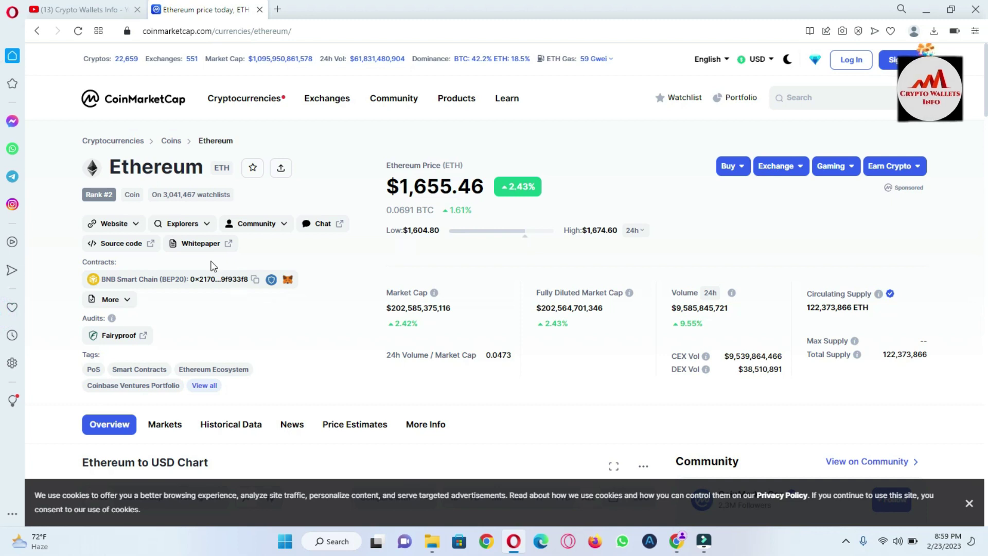
# Visit ethereum.org from Ethereum's official links and read down to the Find wallet footer links.
pyautogui.click(135, 225)
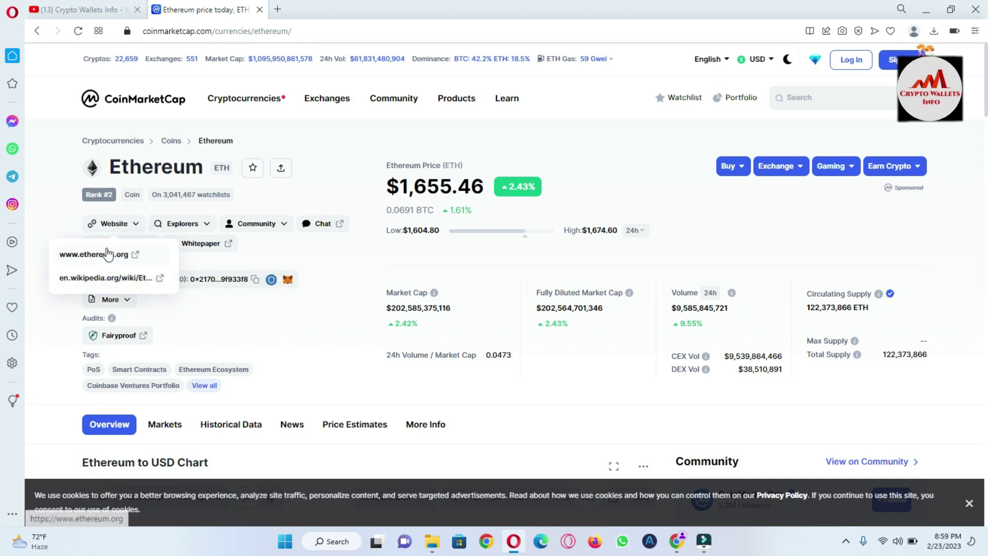
pyautogui.click(83, 256)
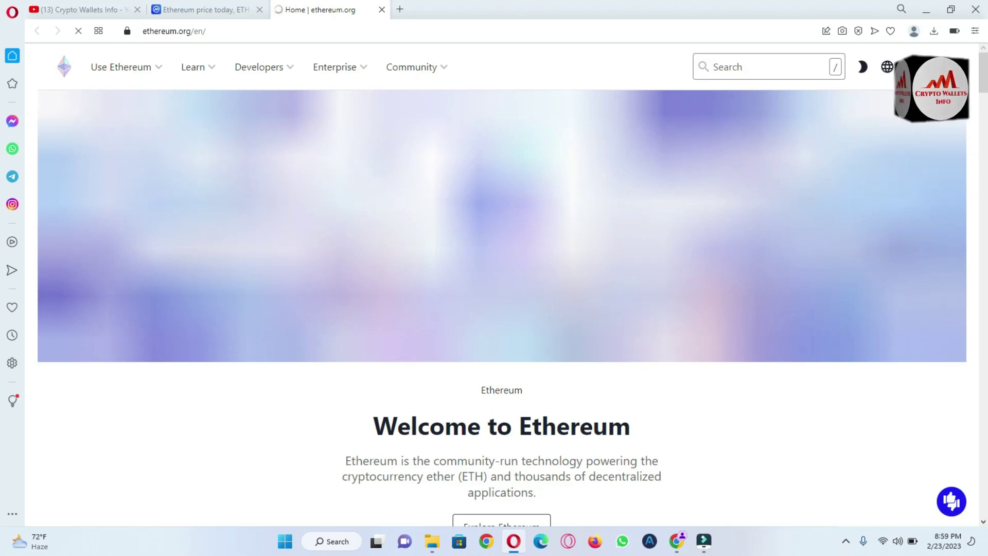
pyautogui.scroll(-5, 2, 72)
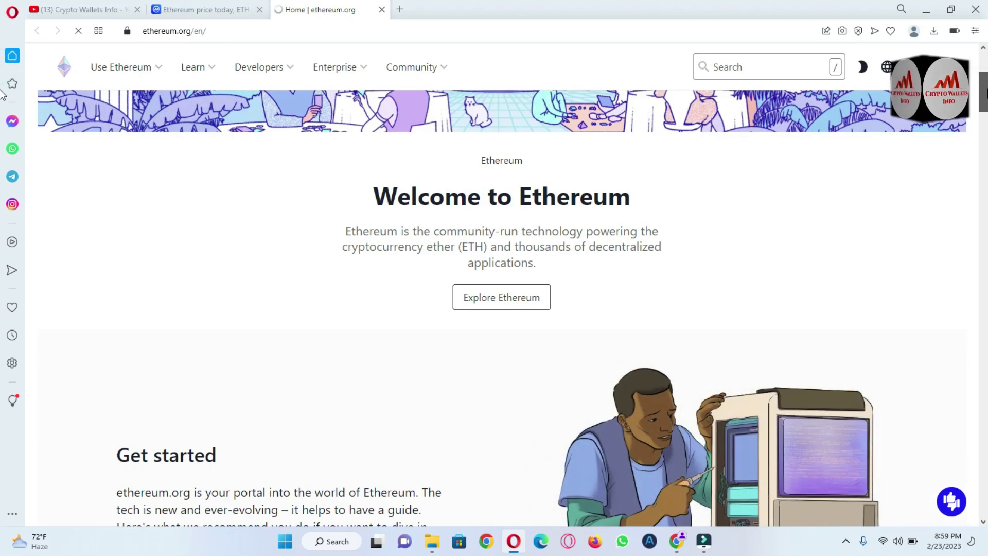
pyautogui.scroll(-6, 2, 122)
pyautogui.scroll(-10, 2, 122)
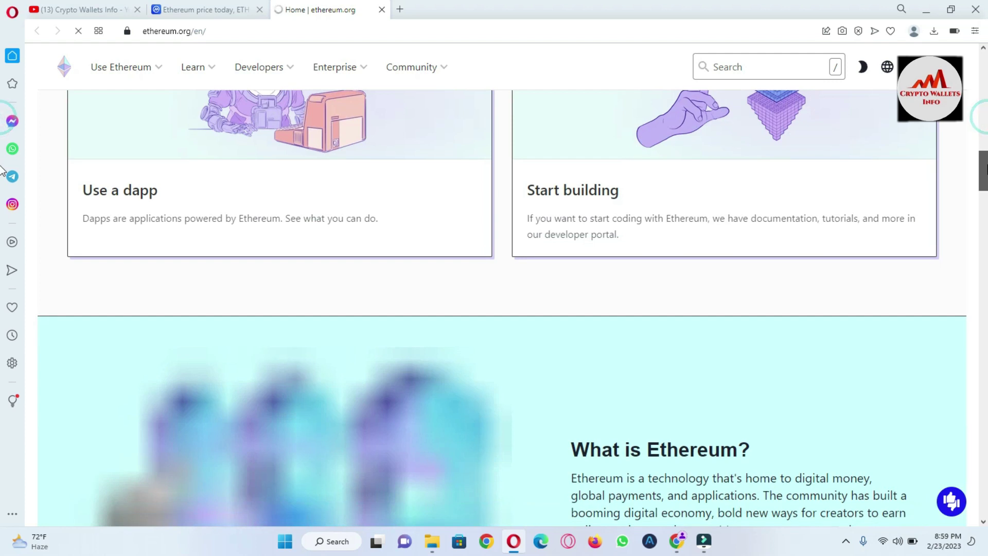
pyautogui.scroll(2, 2, 155)
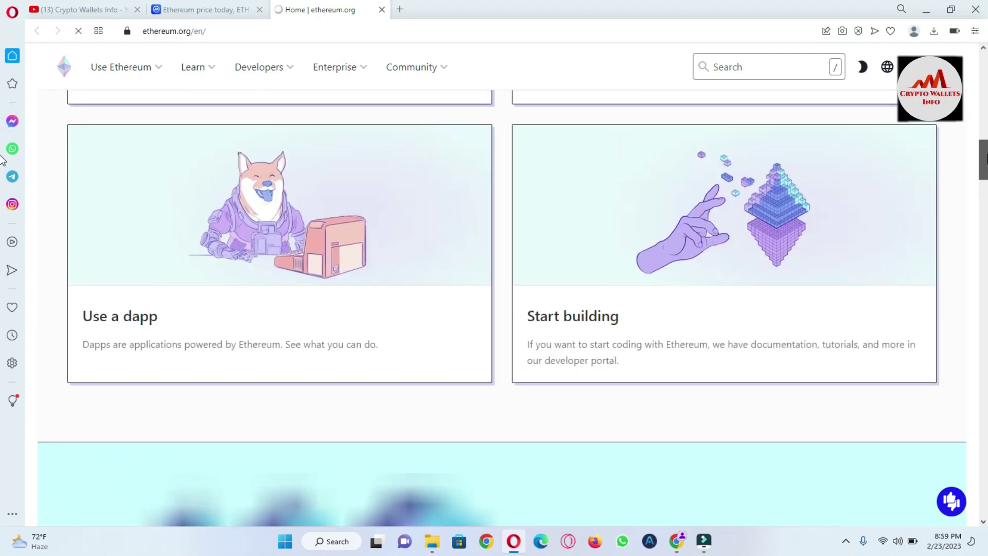
pyautogui.scroll(-10, 2, 170)
pyautogui.scroll(3, 2, 186)
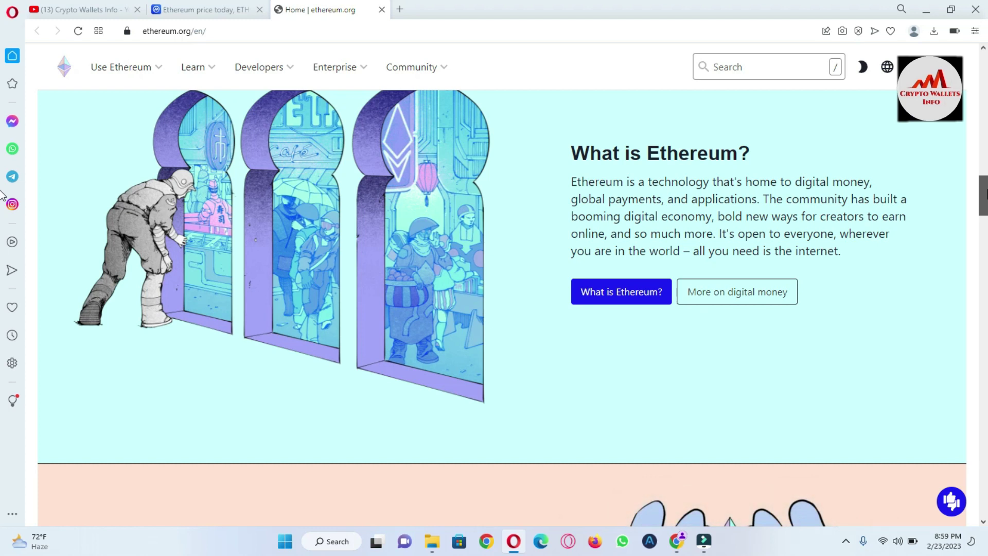
pyautogui.scroll(-10, 2, 194)
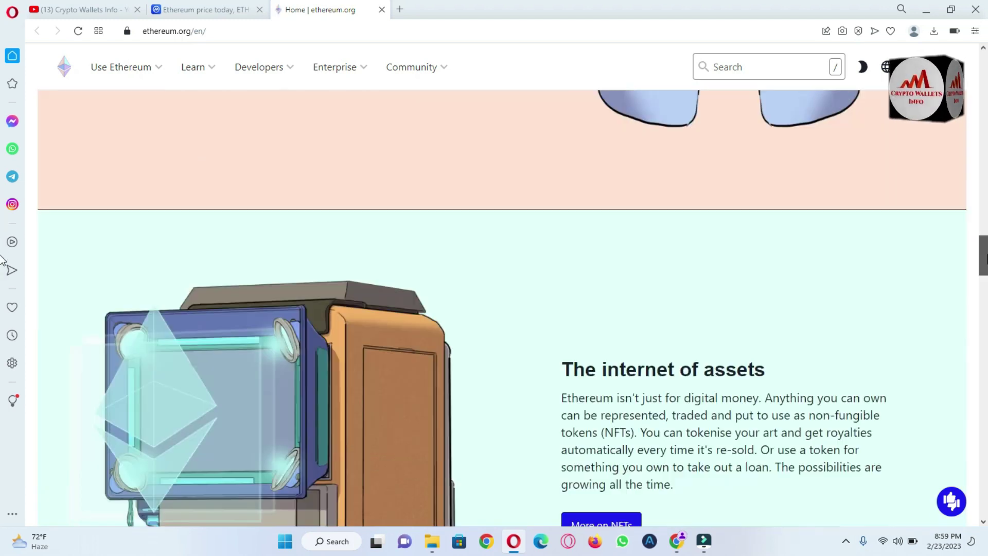
pyautogui.scroll(-12, 2, 309)
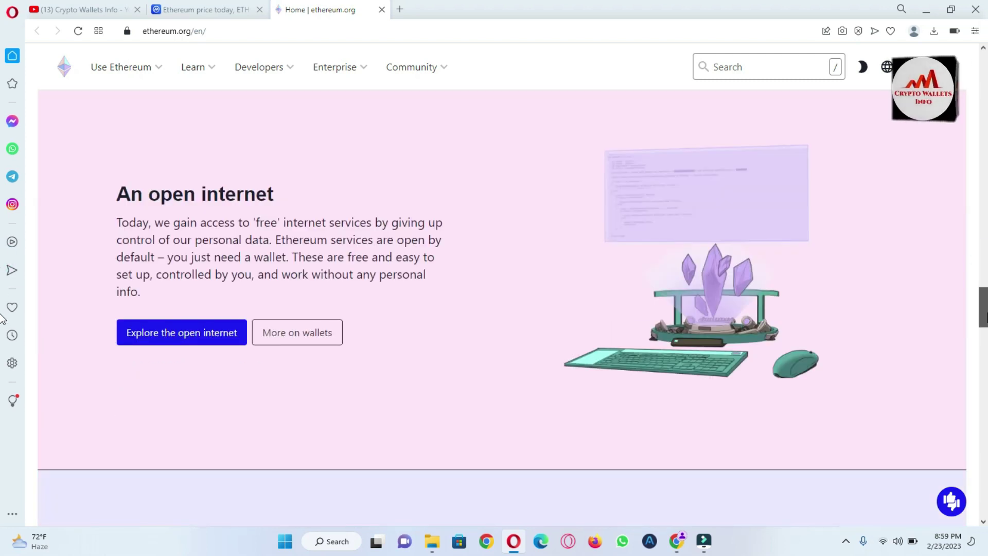
pyautogui.scroll(6, 2, 356)
pyautogui.scroll(-9, 2, 376)
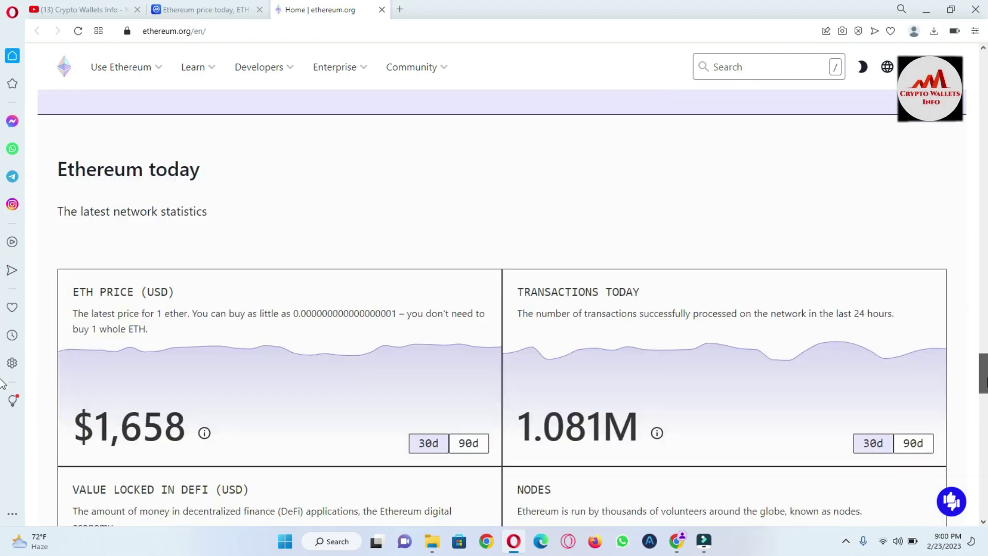
pyautogui.scroll(2, 2, 386)
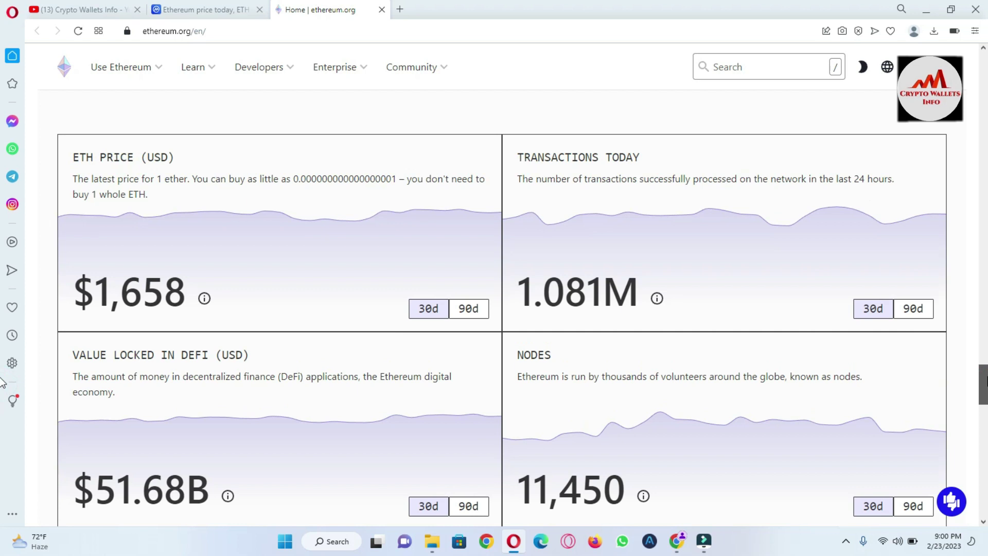
pyautogui.scroll(-5, 2, 384)
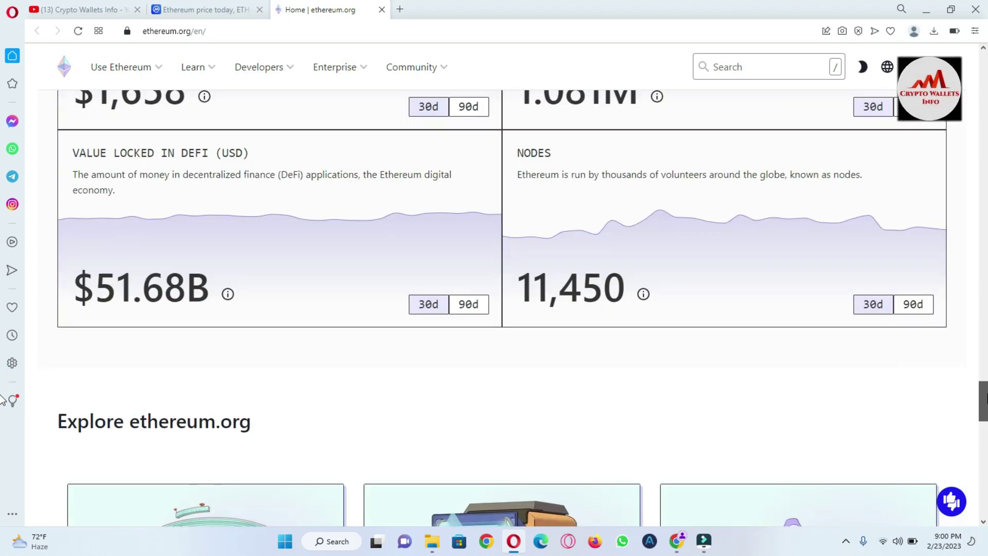
pyautogui.scroll(-7, 2, 401)
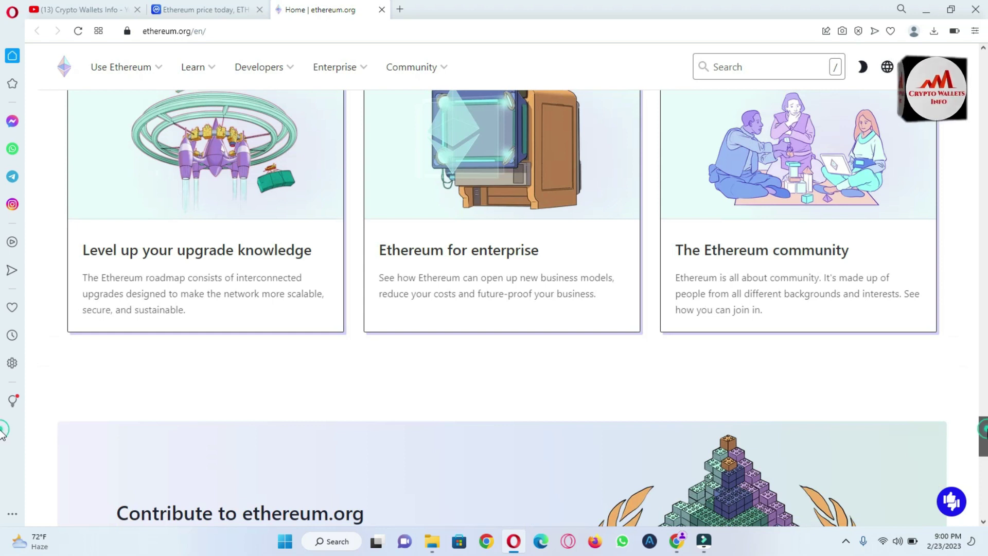
pyautogui.scroll(-8, 2, 448)
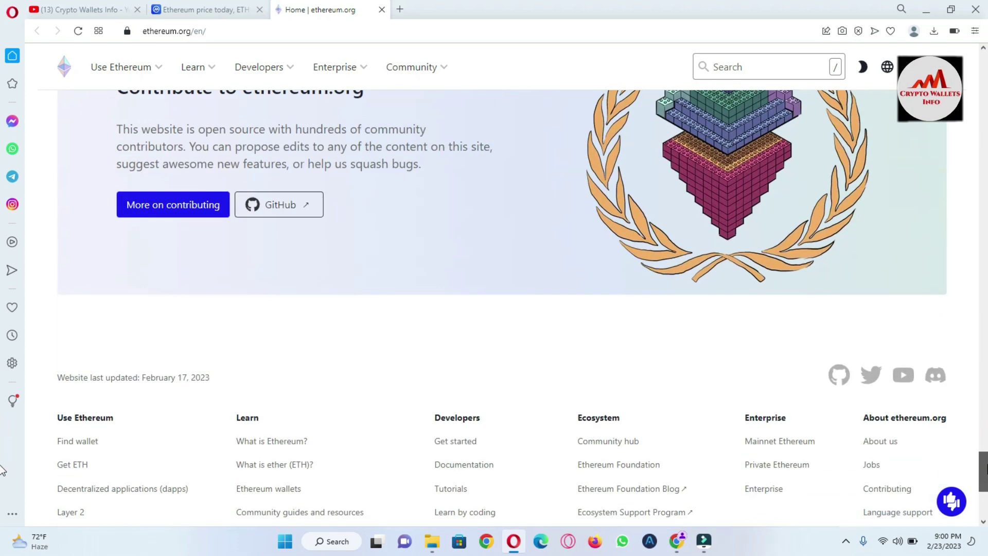
pyautogui.scroll(-4, 2, 471)
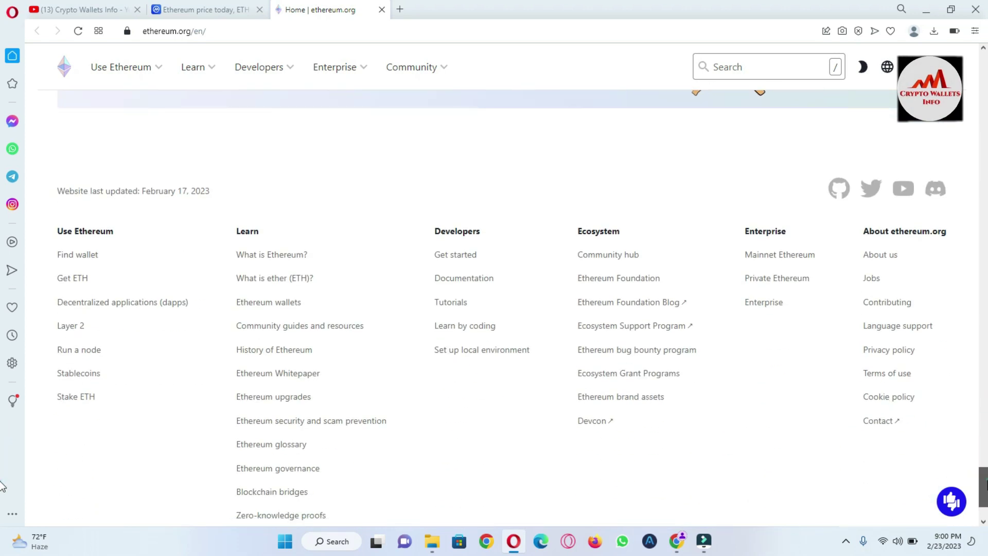
pyautogui.scroll(-2, 2, 486)
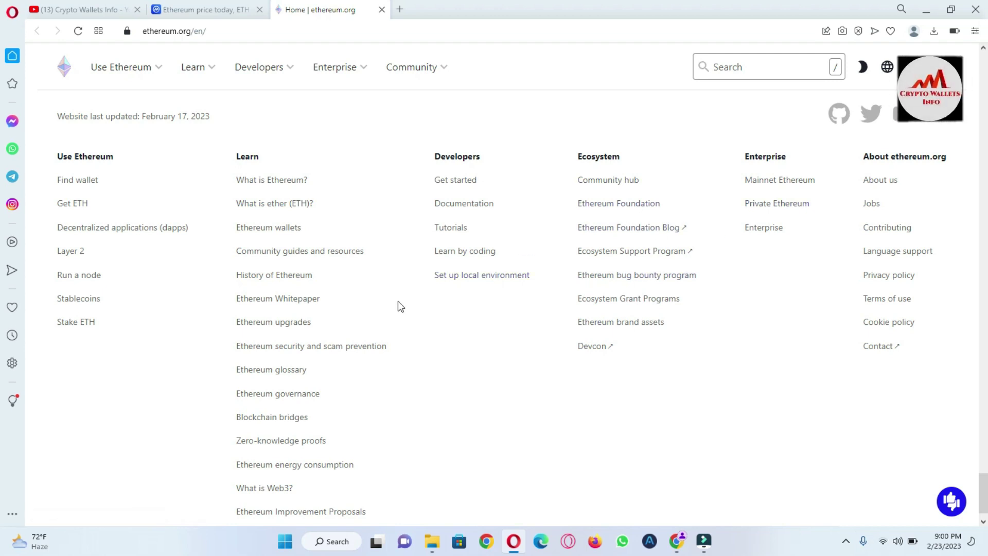
# In a new tab, search Google for 'my ethereum wallet'.
pyautogui.click(402, 8)
pyautogui.write('google.com')
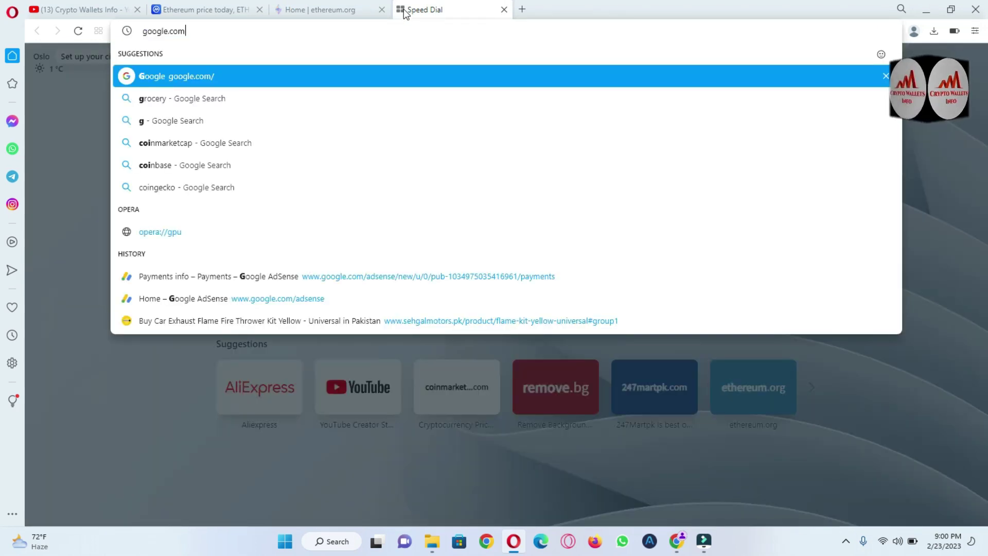
pyautogui.press('Return')
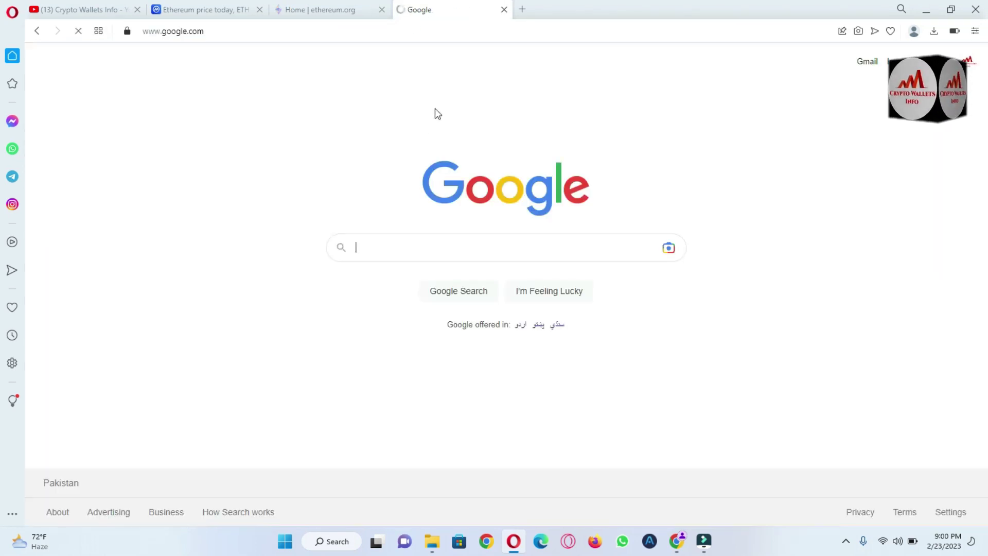
pyautogui.write('my et')
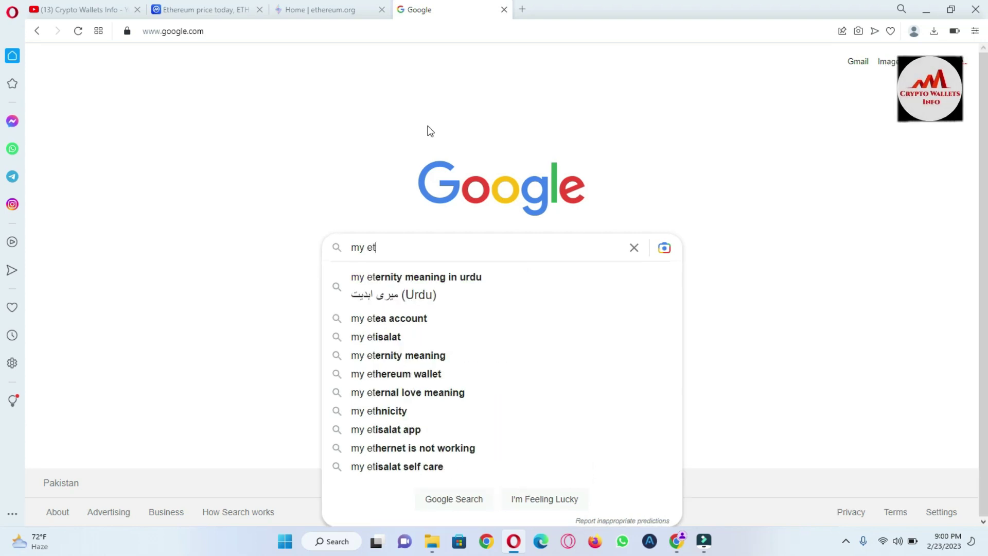
pyautogui.write('her')
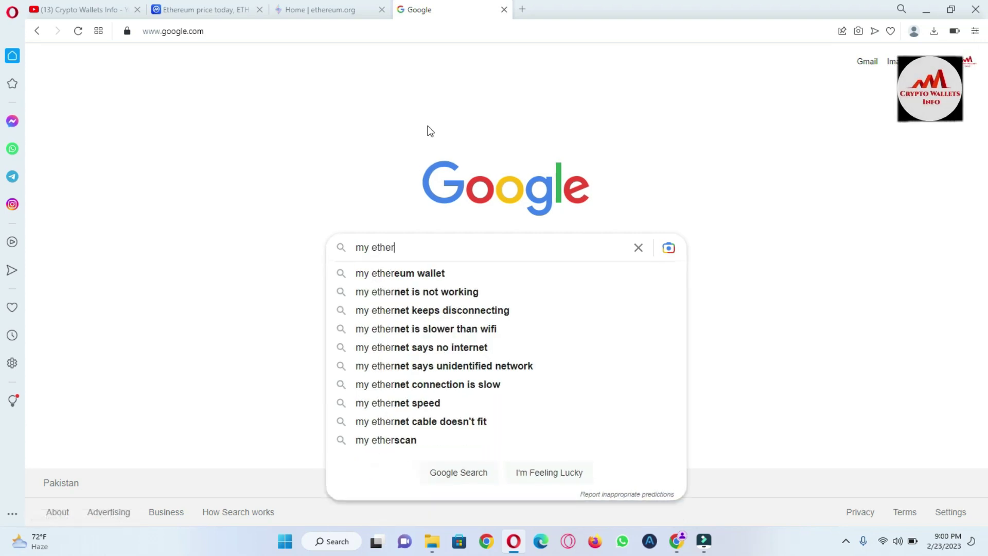
pyautogui.click(427, 278)
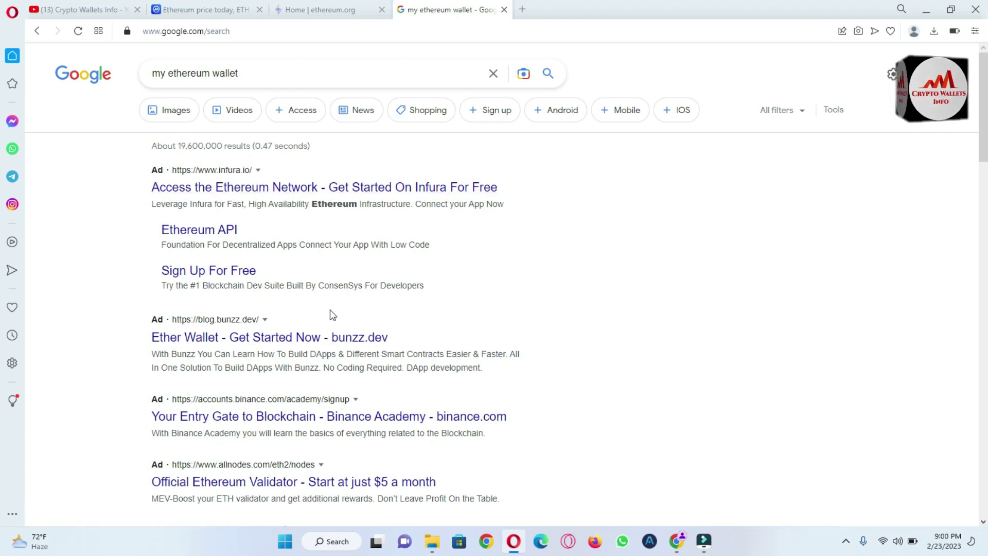
# Locate the MyEtherWallet | MEW result, briefly highlighting its address and title.
pyautogui.scroll(-3, 984, 155)
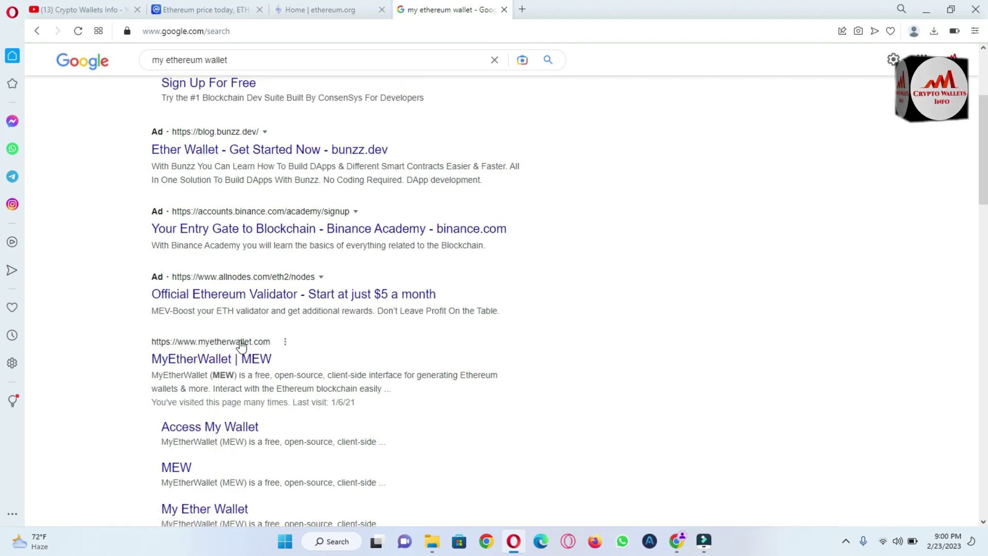
pyautogui.moveTo(144, 346); pyautogui.dragTo(274, 344)
pyautogui.click(114, 359)
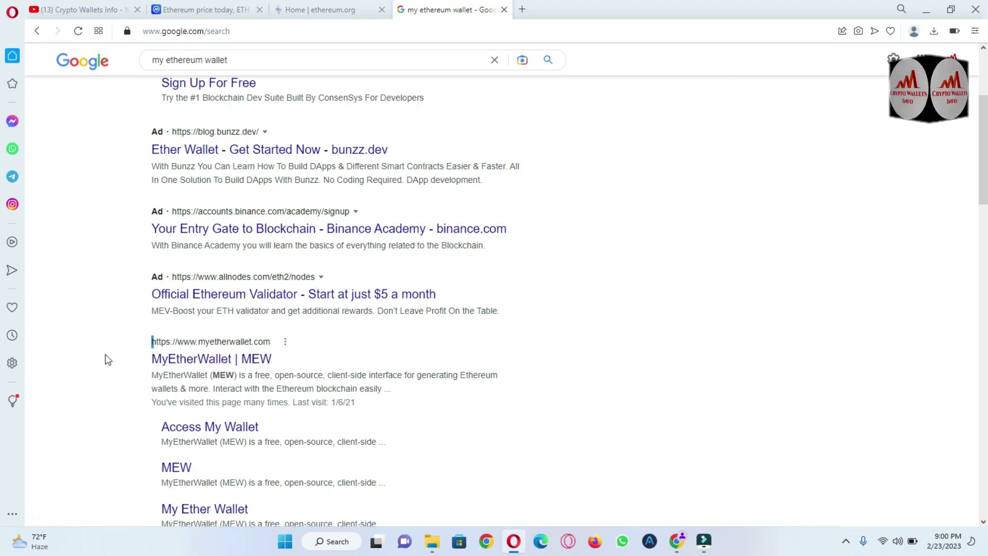
pyautogui.click(108, 360)
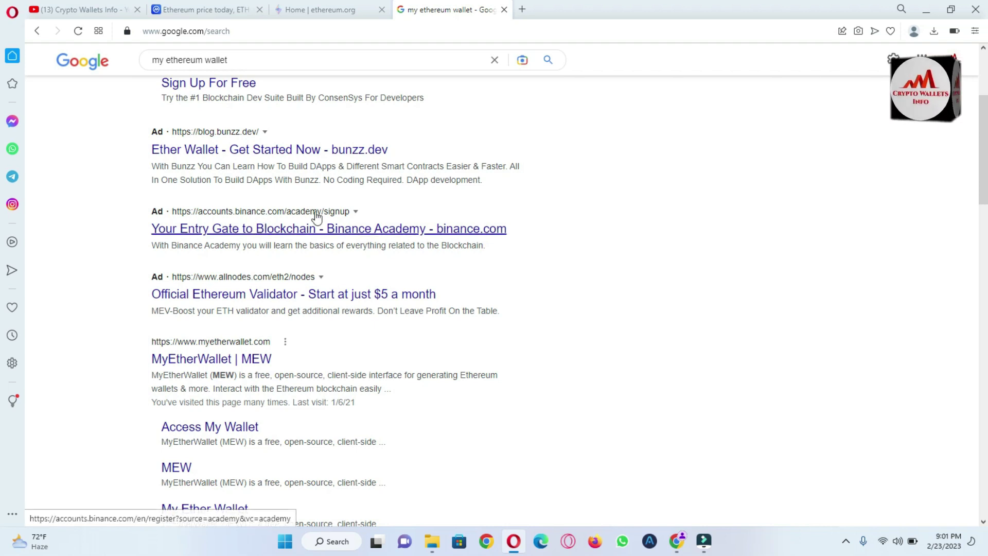
pyautogui.scroll(-2, 3, 164)
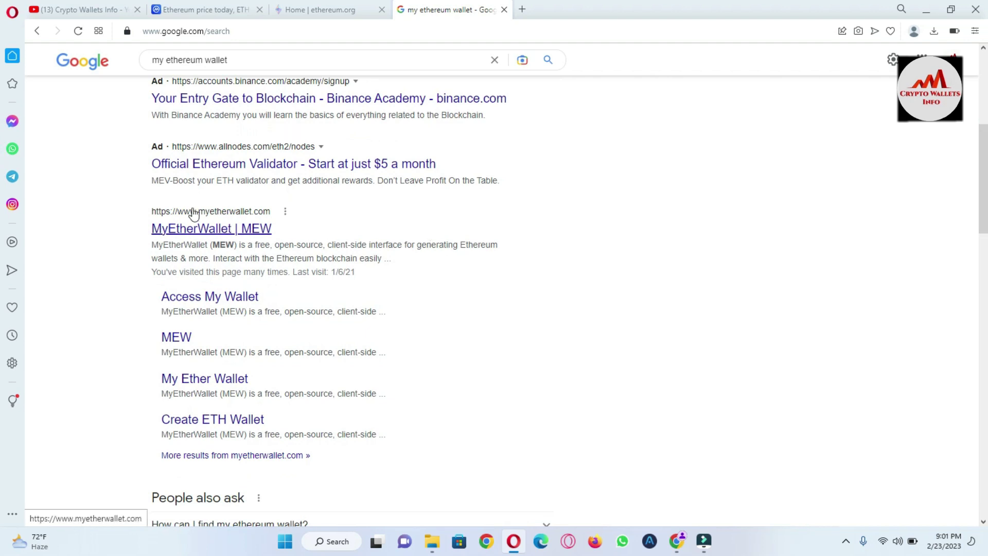
# Open myetherwallet.com and scroll the Enkrypt promotion to its Install for Opera button.
pyautogui.click(234, 228)
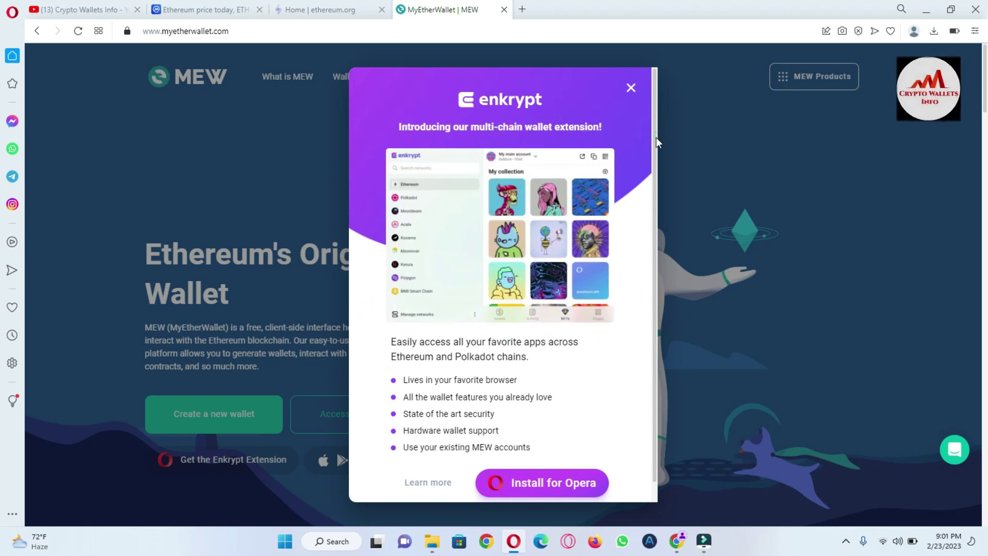
pyautogui.scroll(-1, 660, 163)
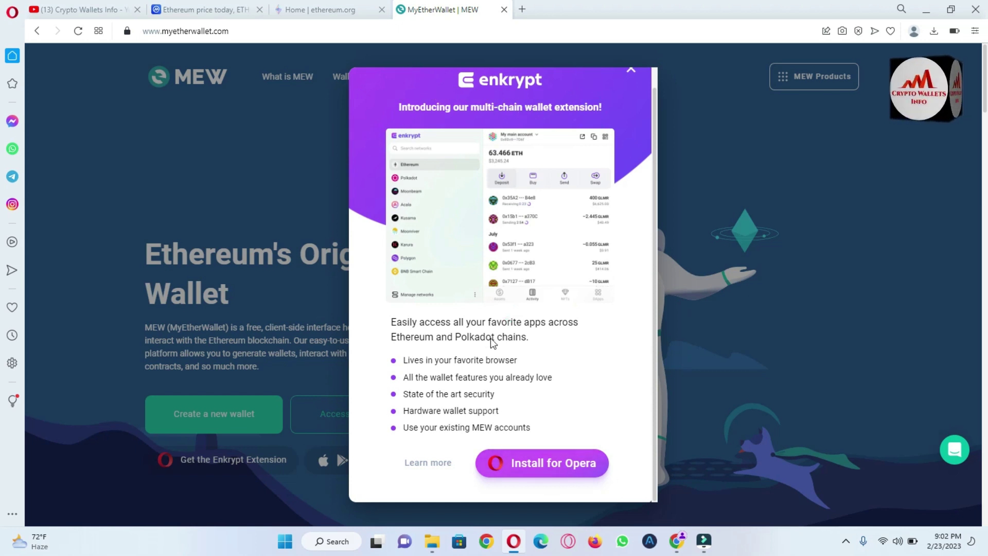
# Add the Enkrypt extension to Opera from its Opera addons page.
pyautogui.click(551, 464)
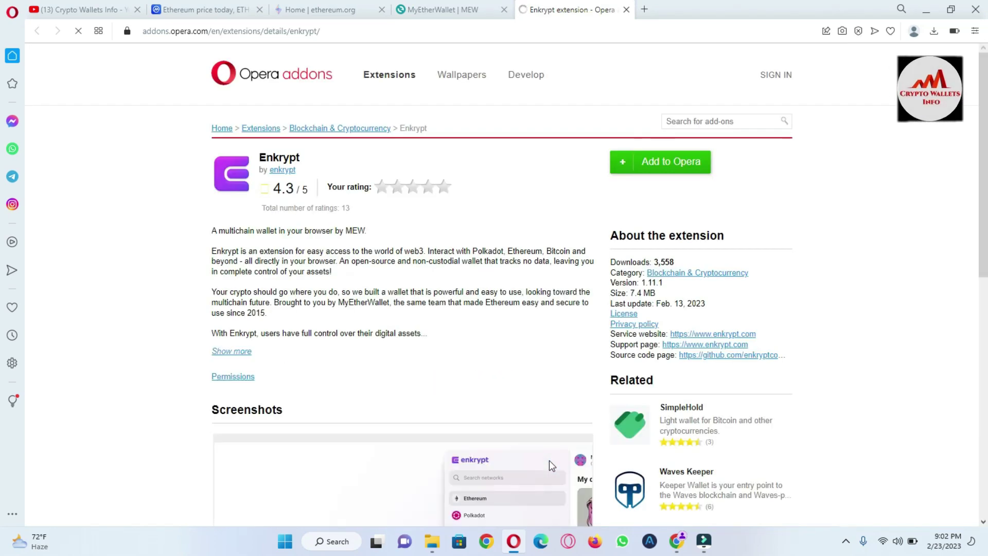
pyautogui.click(676, 171)
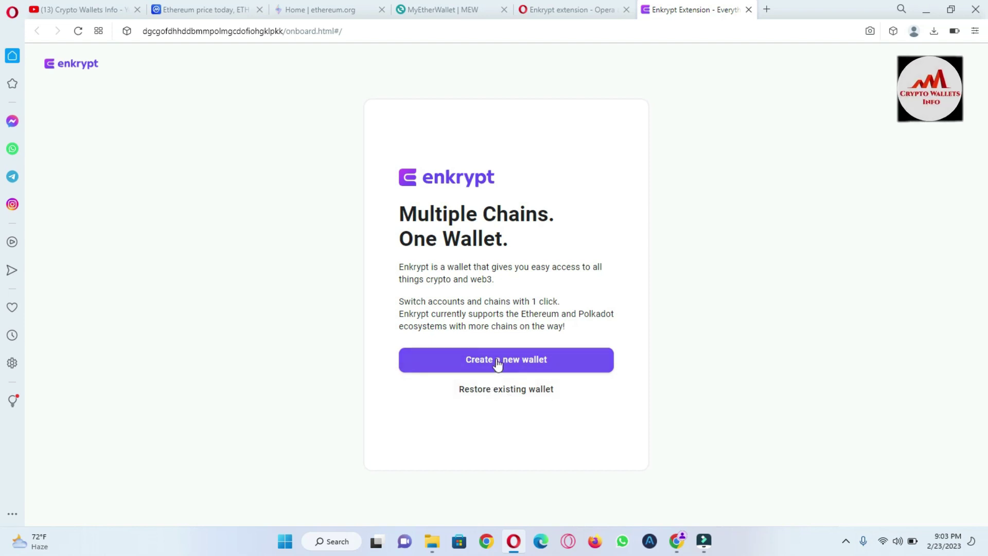
# Start creating a new Enkrypt wallet and enter the wallet password in Pick a password.
pyautogui.click(497, 360)
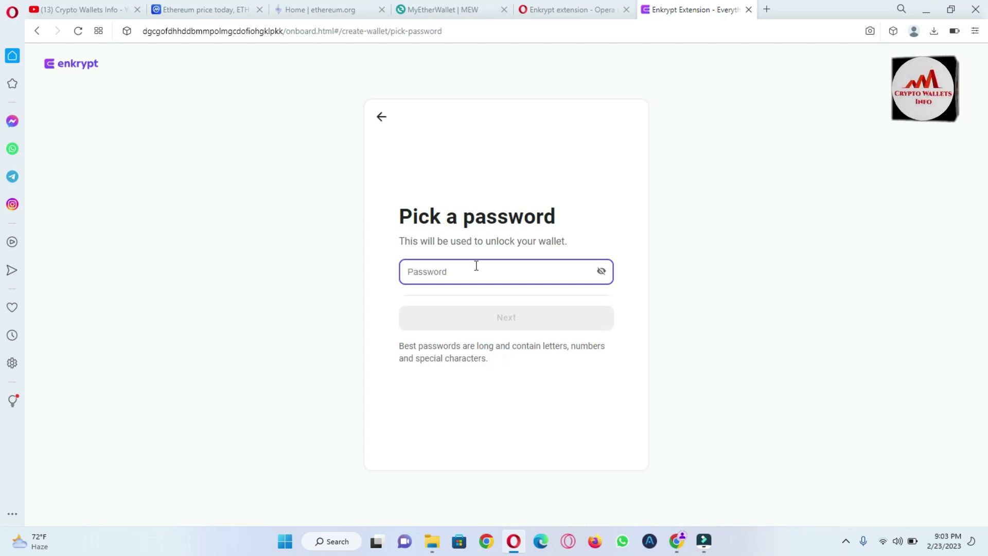
pyautogui.click(459, 280)
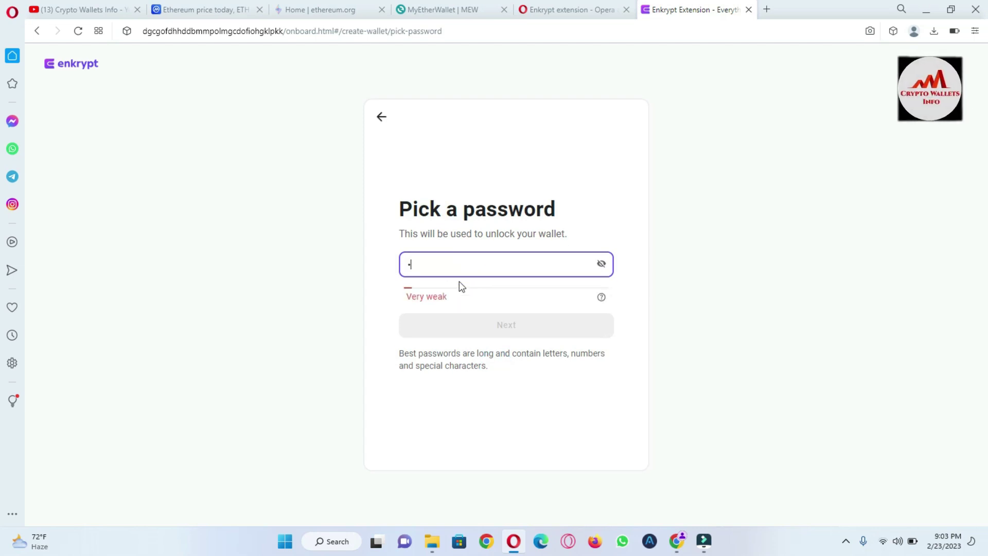
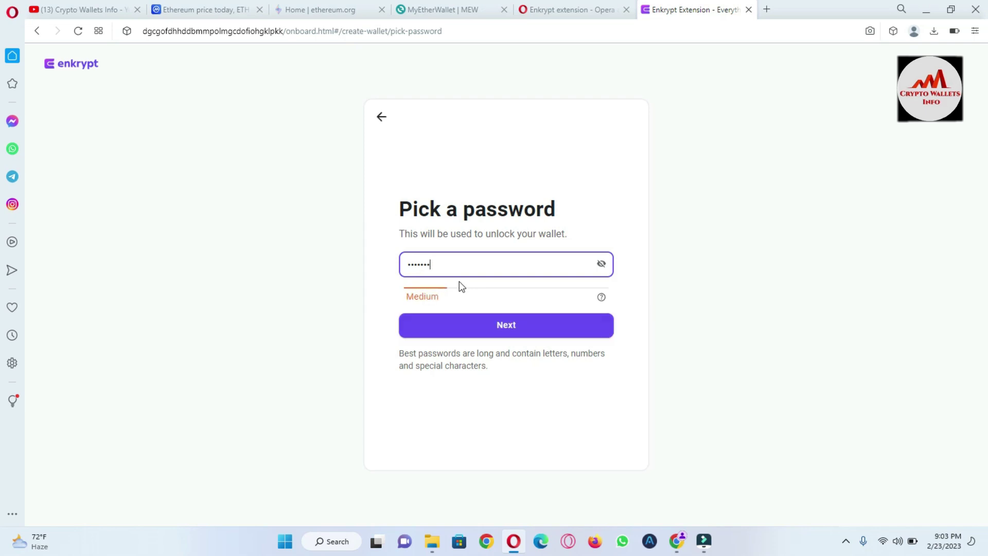
# Proceed to the confirmation step and re-enter the same wallet password.
pyautogui.click(517, 329)
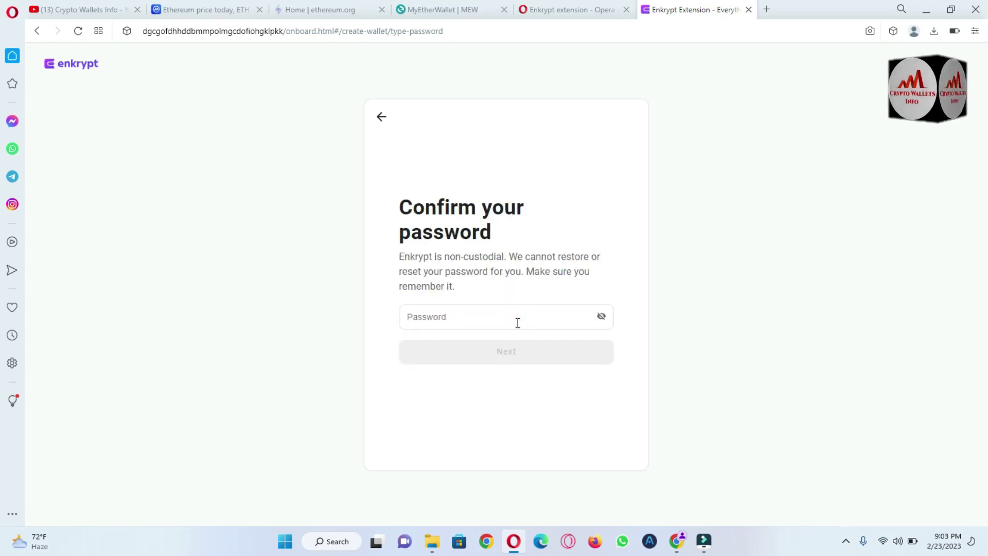
pyautogui.click(478, 320)
pyautogui.write('•••••')
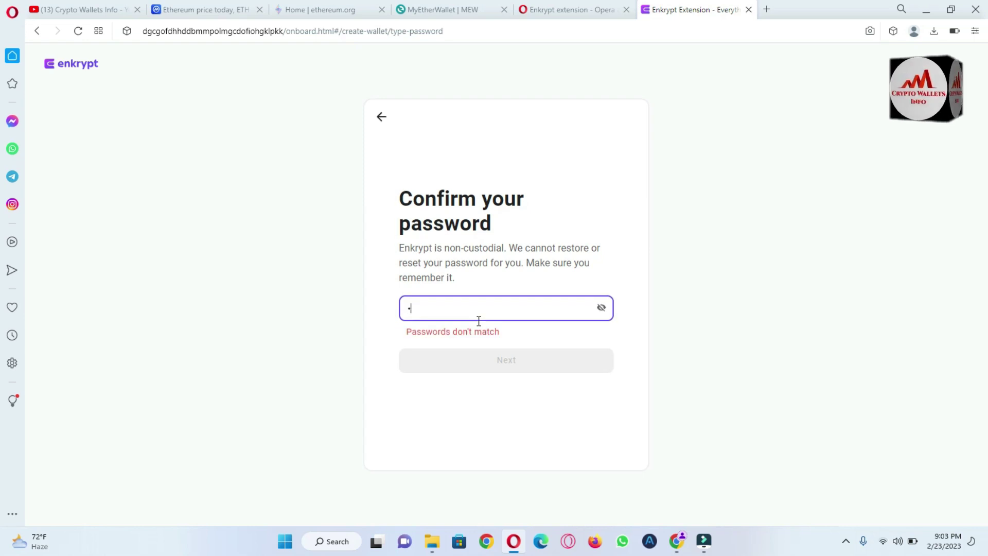
pyautogui.write('••••••••')
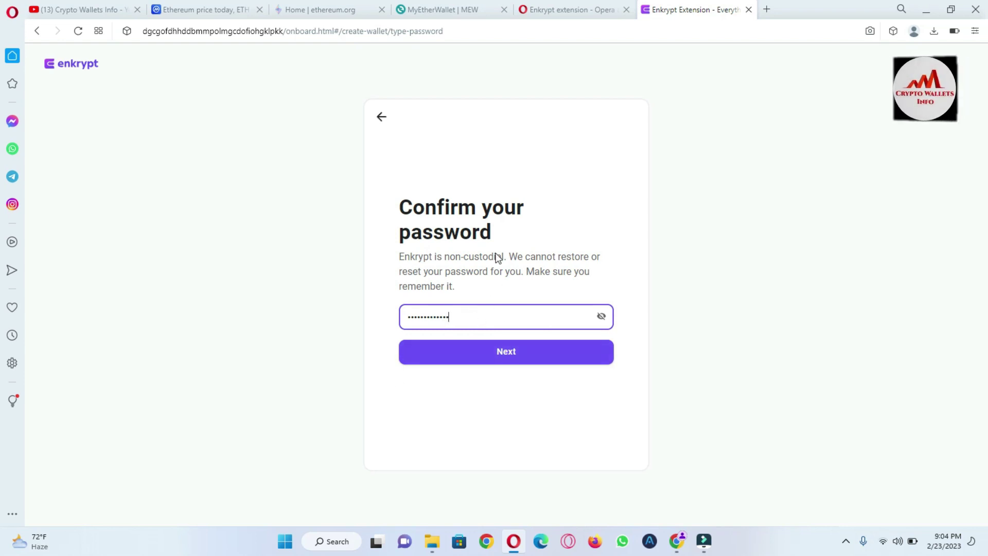
pyautogui.click(514, 257)
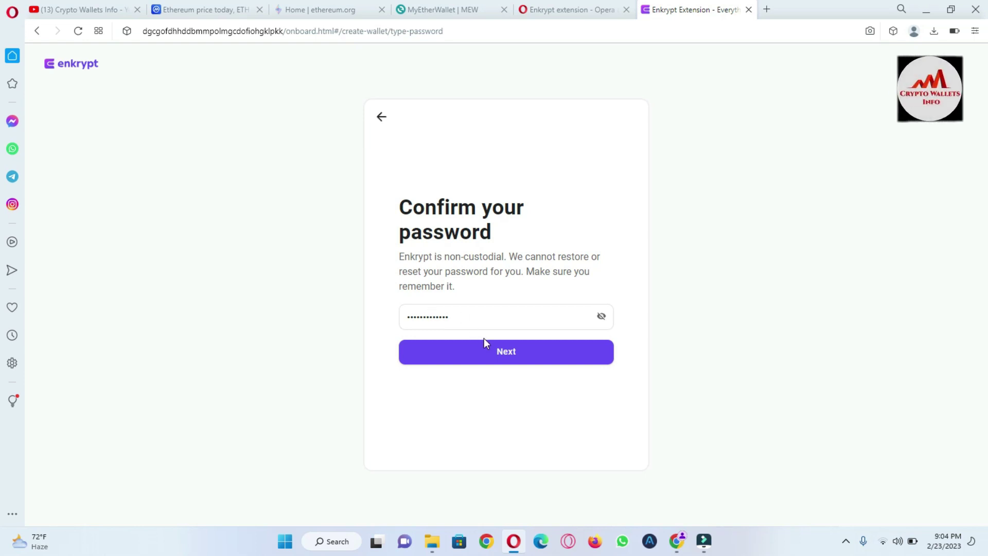
# Confirm the password to reveal the wallet's twelve-word secret recovery phrase.
pyautogui.click(514, 354)
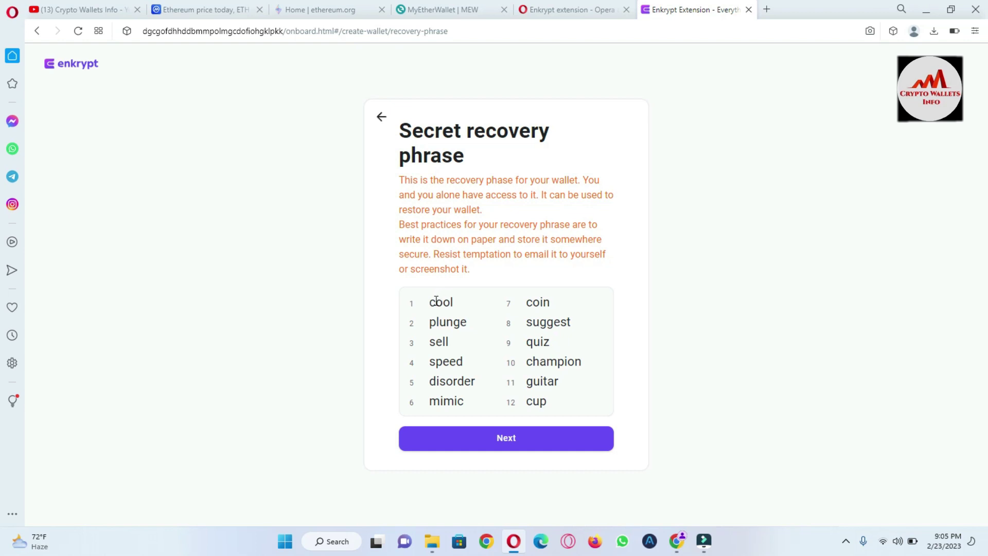
# Copy the twelve recovery words from Enkrypt and paste them into a new Notepad note.
pyautogui.moveTo(429, 301); pyautogui.dragTo(605, 402)
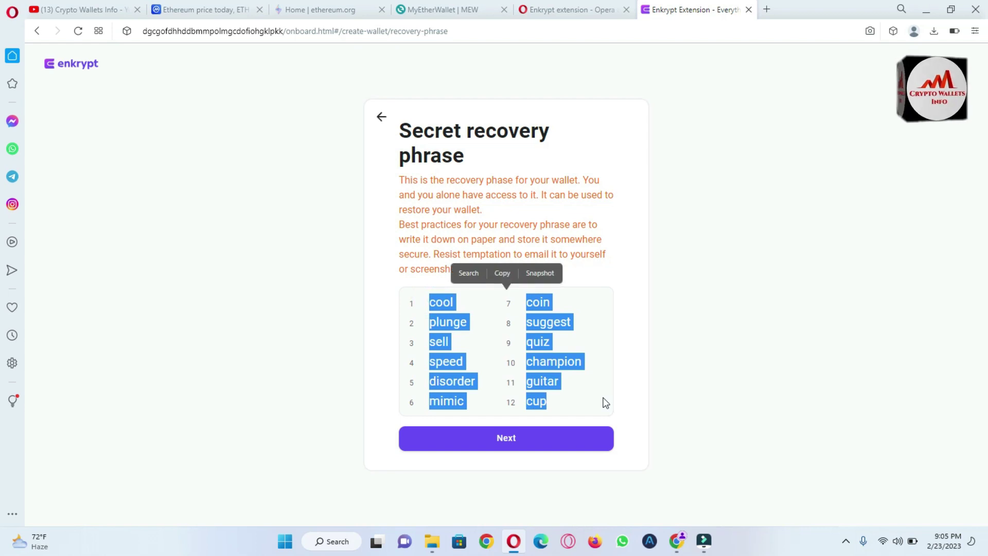
pyautogui.hotkey('ctrl', 'c')
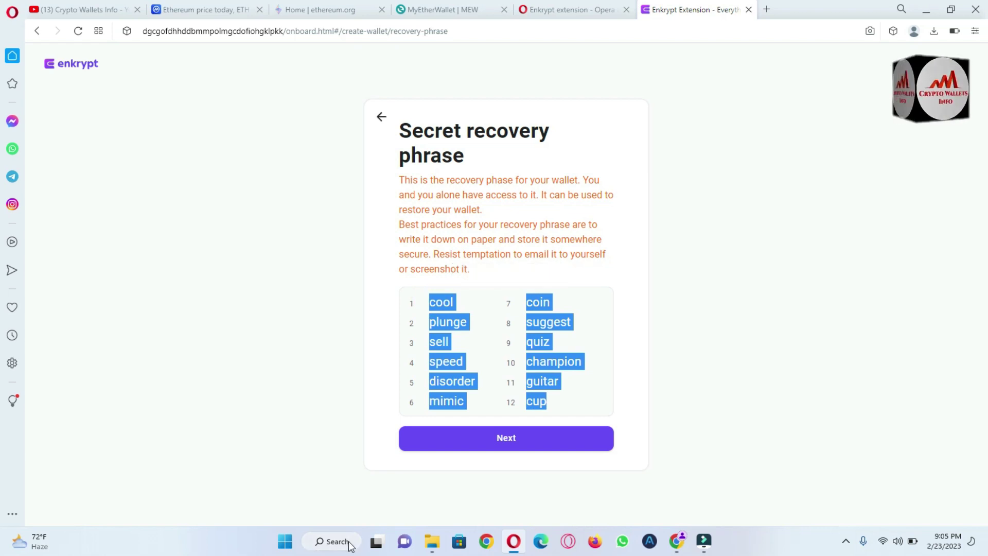
pyautogui.click(344, 545)
pyautogui.write('note')
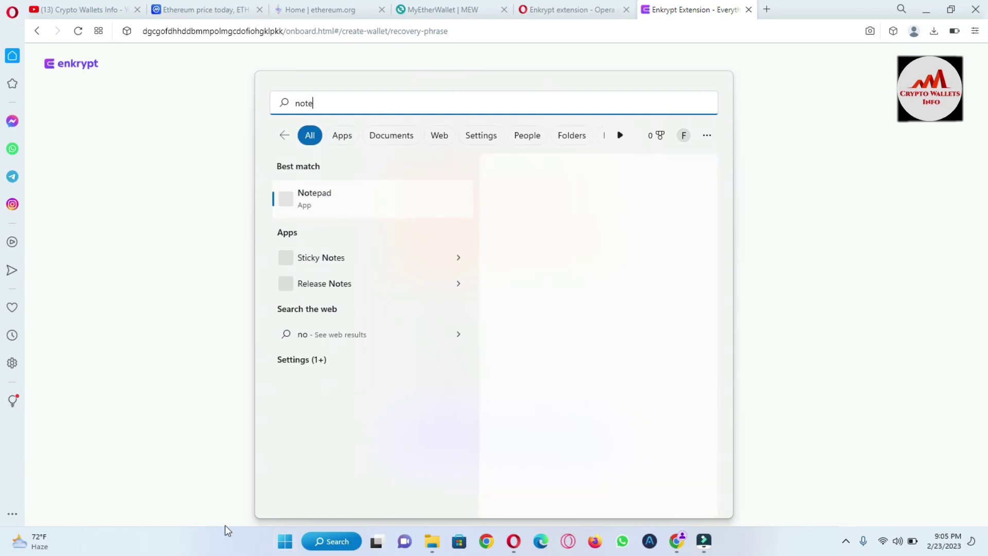
pyautogui.click(340, 200)
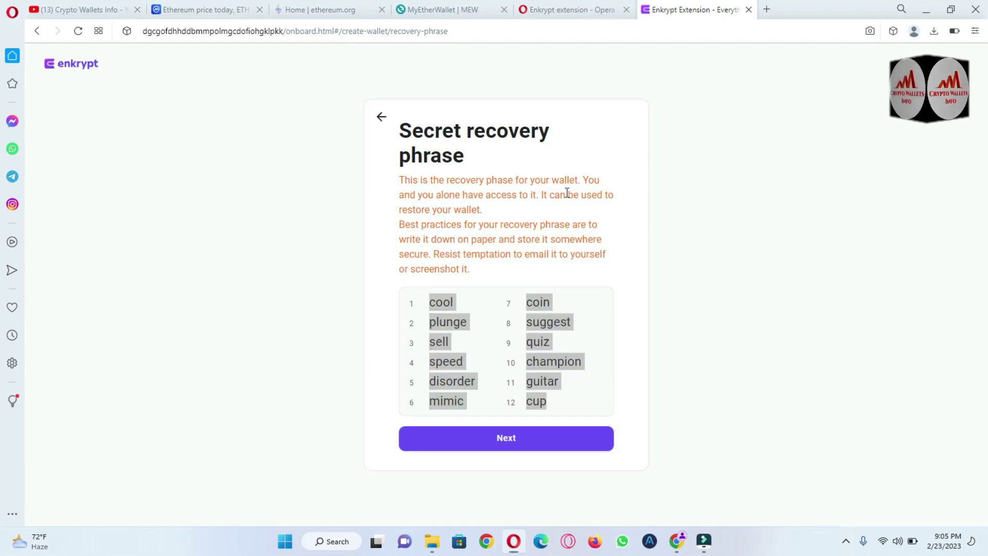
pyautogui.hotkey('ctrl', 'v')
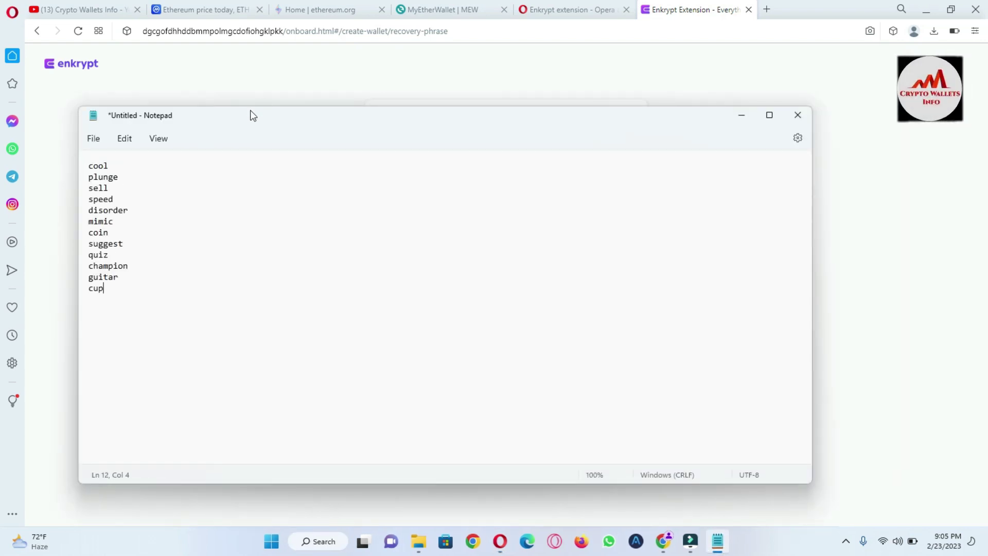
pyautogui.moveTo(250, 112); pyautogui.dragTo(280, 122)
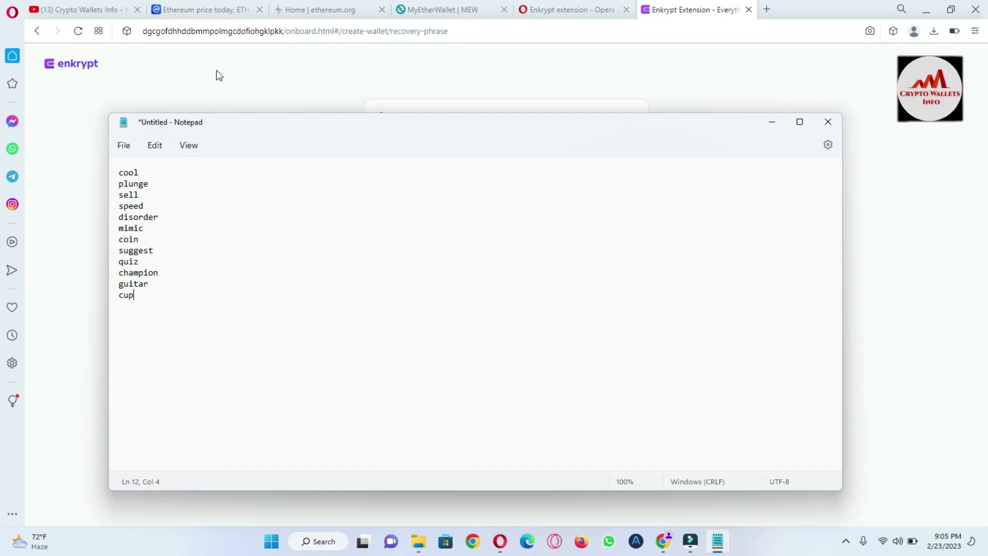
# Continue from the recovery phrase to the check page, moving the Notepad word list aside.
pyautogui.click(233, 87)
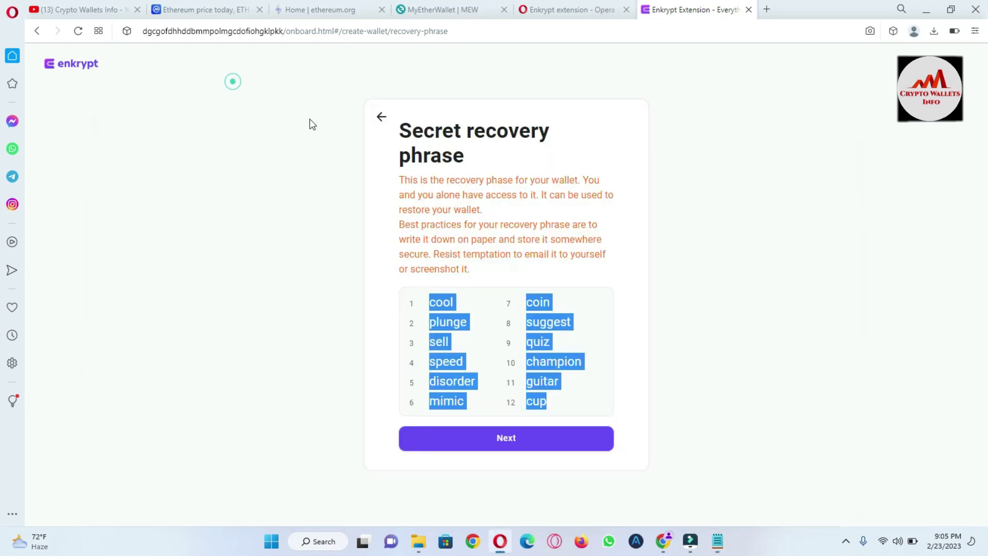
pyautogui.click(507, 438)
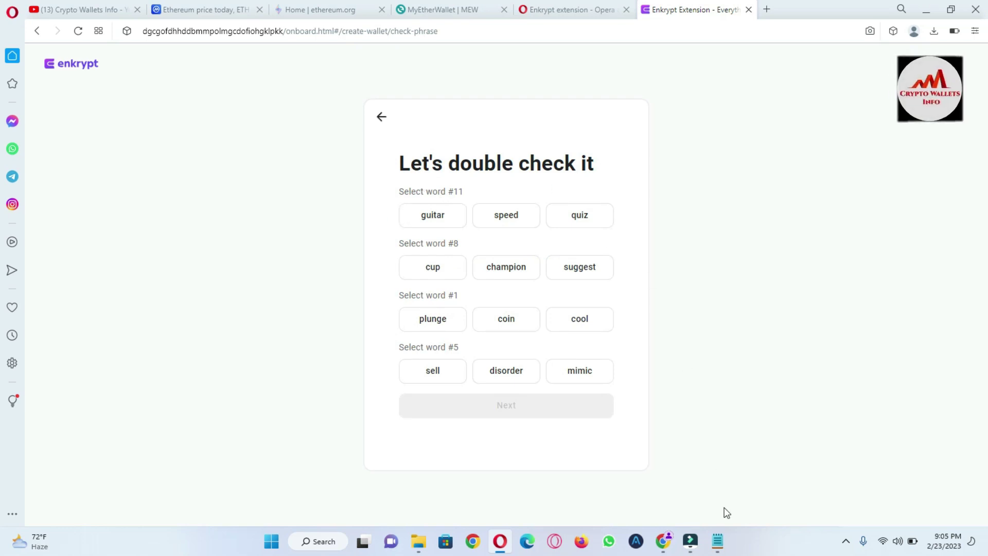
pyautogui.click(729, 540)
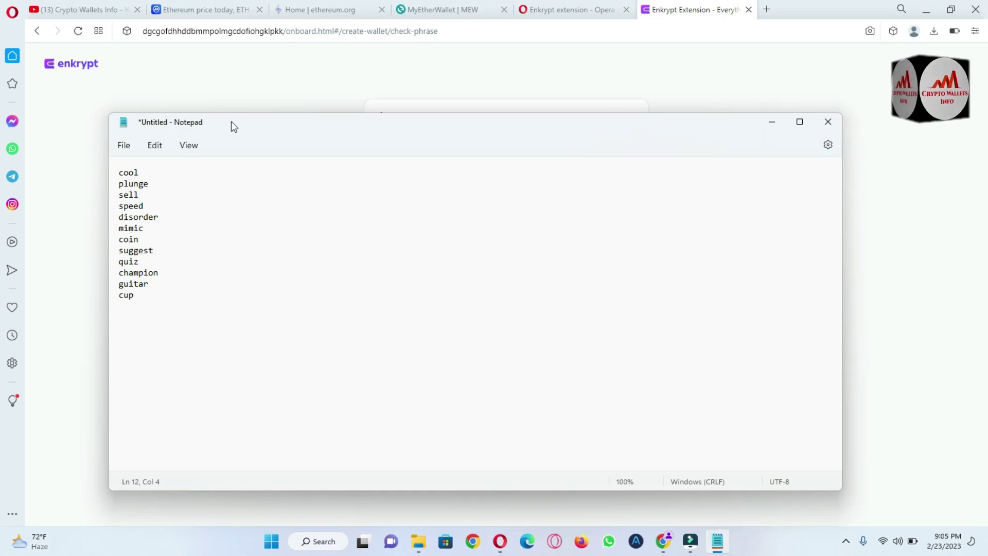
pyautogui.moveTo(230, 122); pyautogui.dragTo(429, 187)
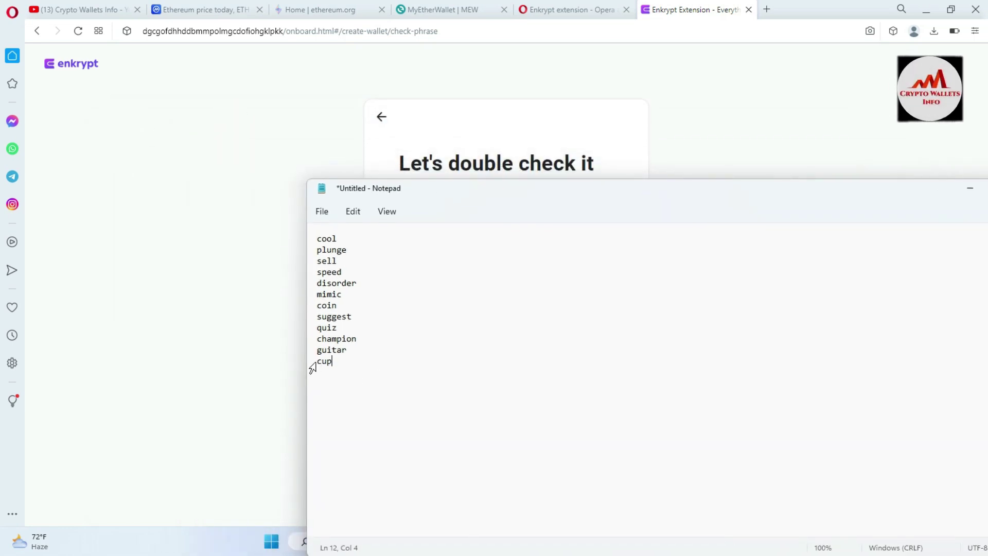
pyautogui.click(236, 336)
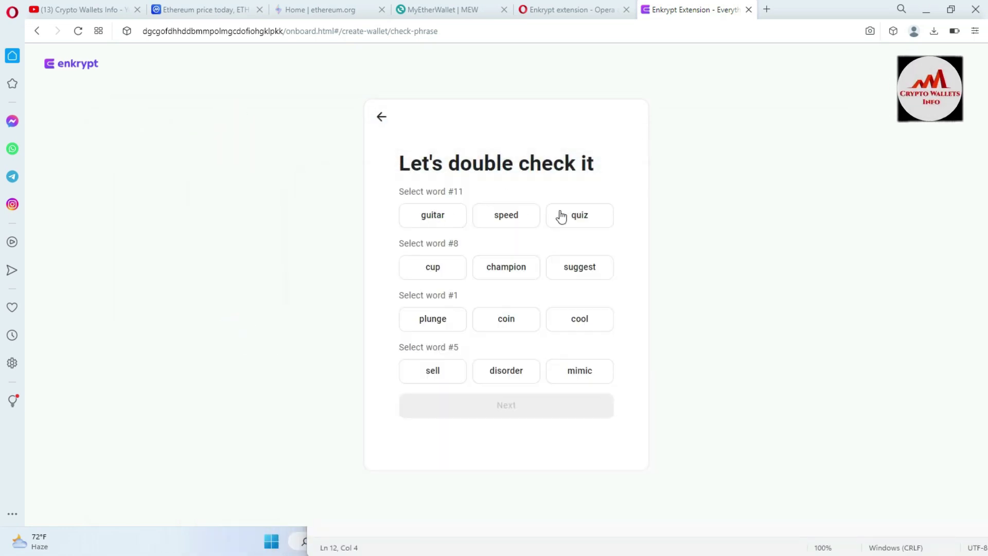
pyautogui.click(429, 225)
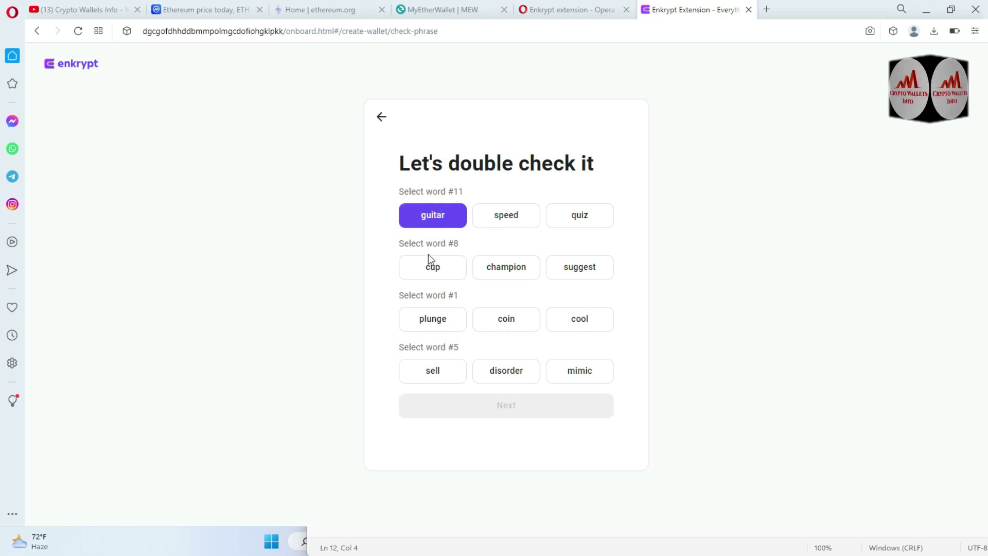
pyautogui.click(390, 548)
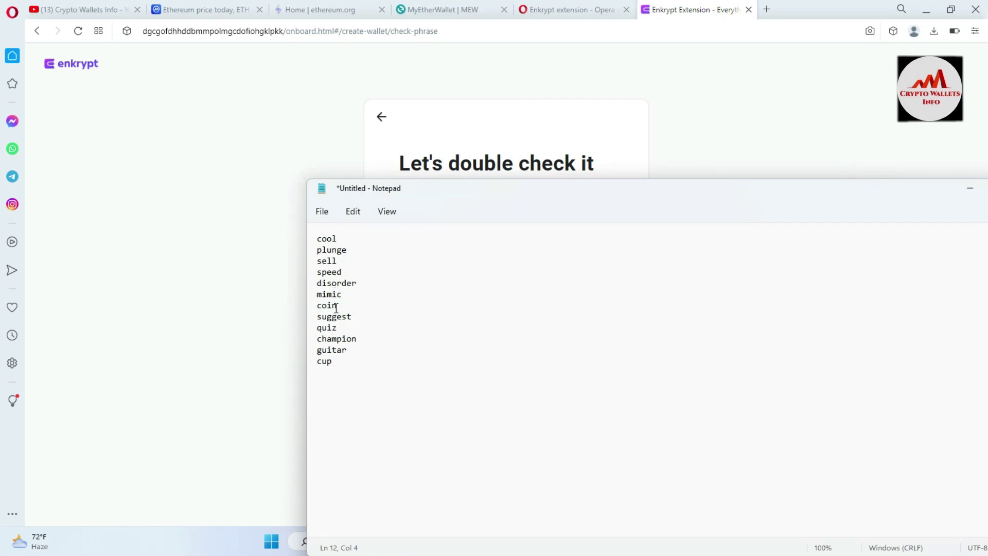
pyautogui.click(235, 268)
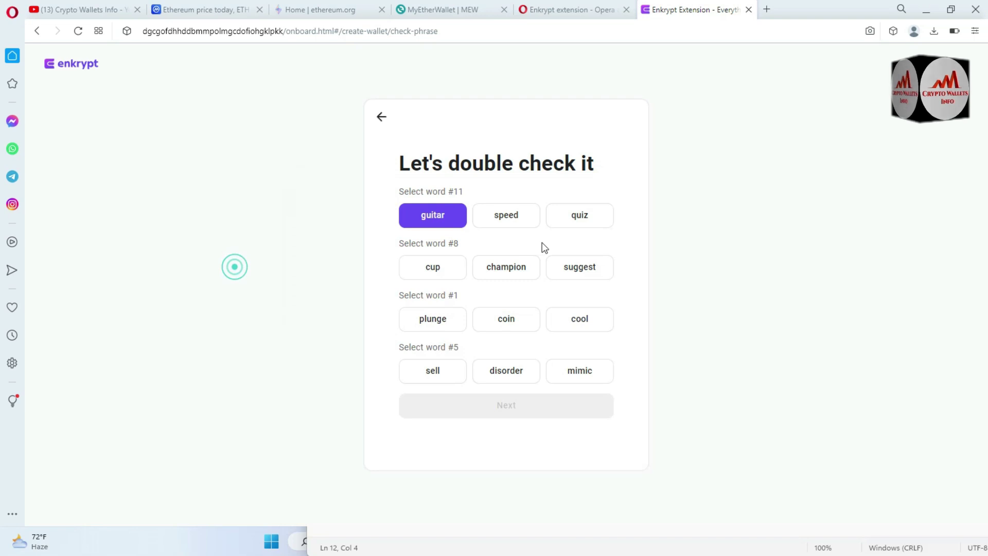
pyautogui.click(575, 278)
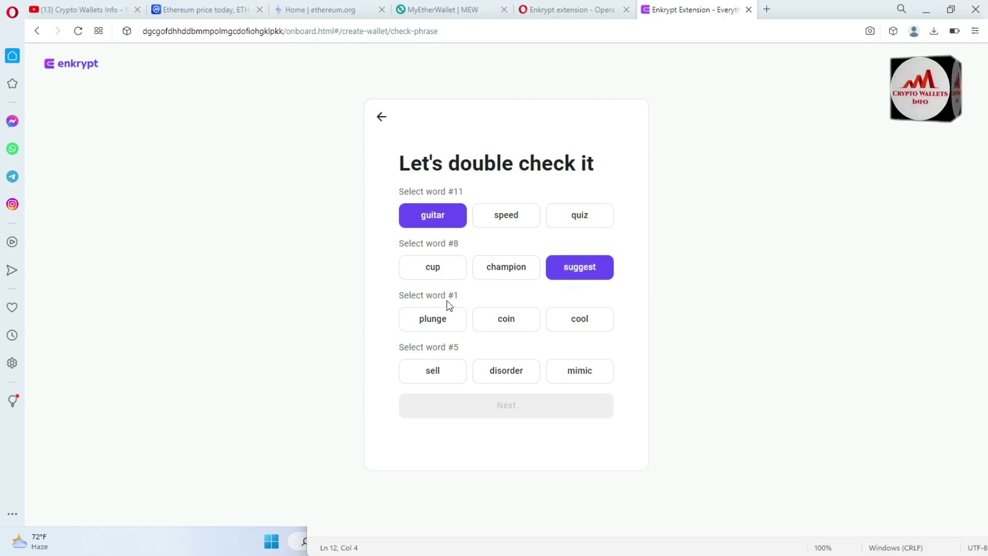
pyautogui.click(351, 551)
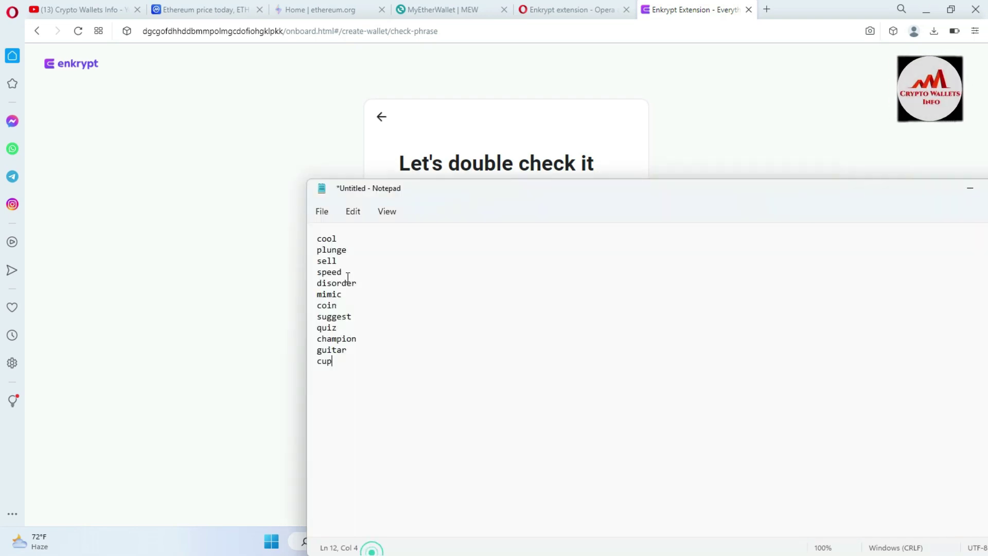
pyautogui.click(221, 292)
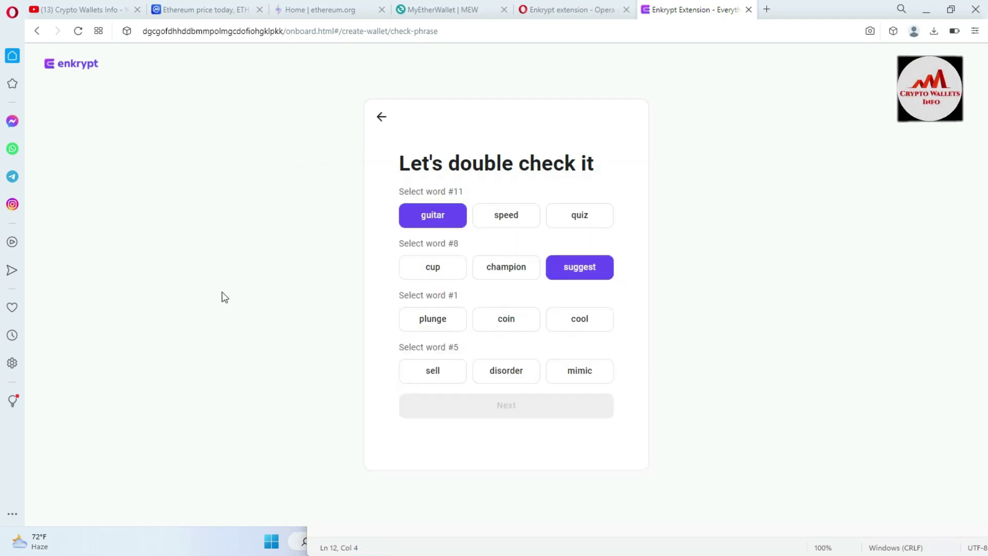
pyautogui.click(587, 320)
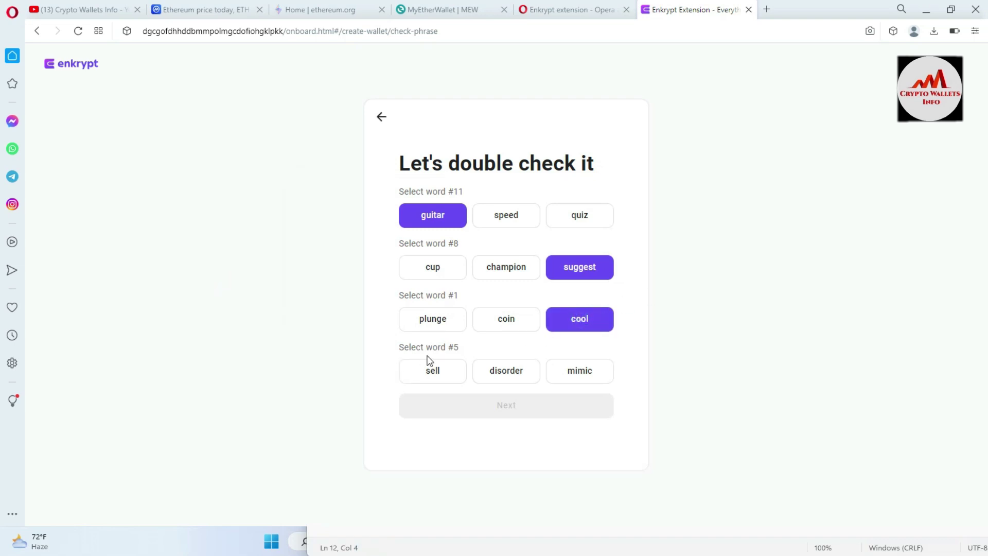
pyautogui.click(424, 549)
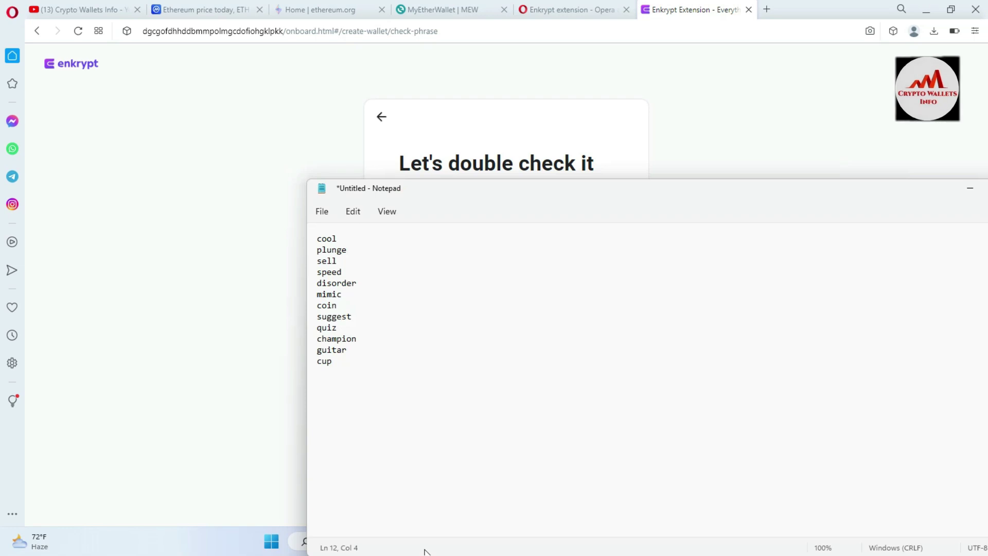
pyautogui.click(268, 435)
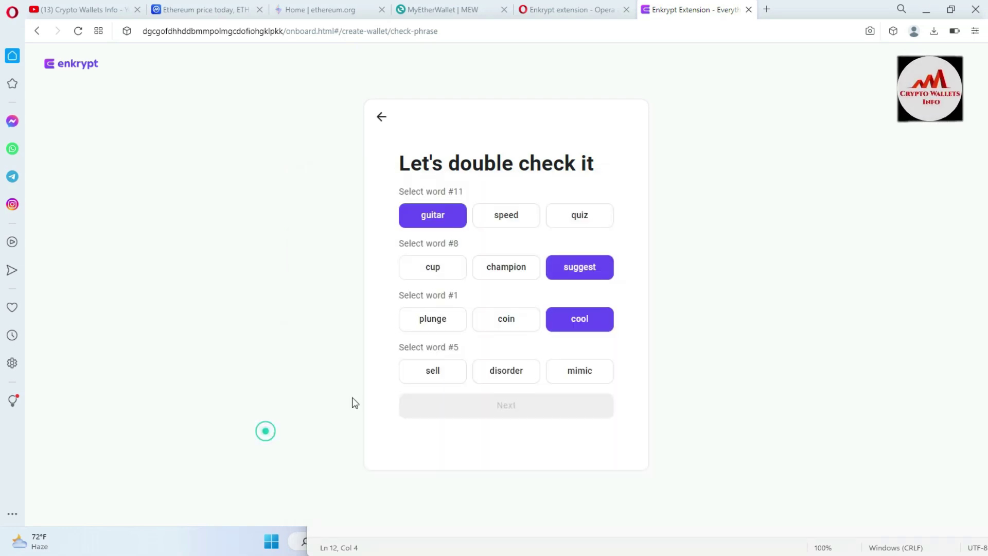
pyautogui.click(515, 377)
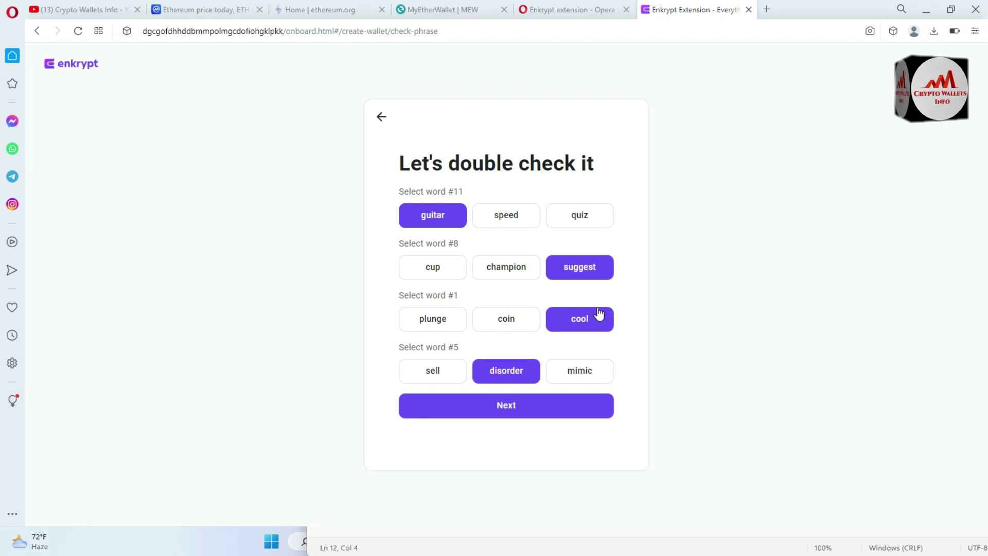
# Submit the selected words so Enkrypt reports 'Your wallet is ready'.
pyautogui.click(508, 406)
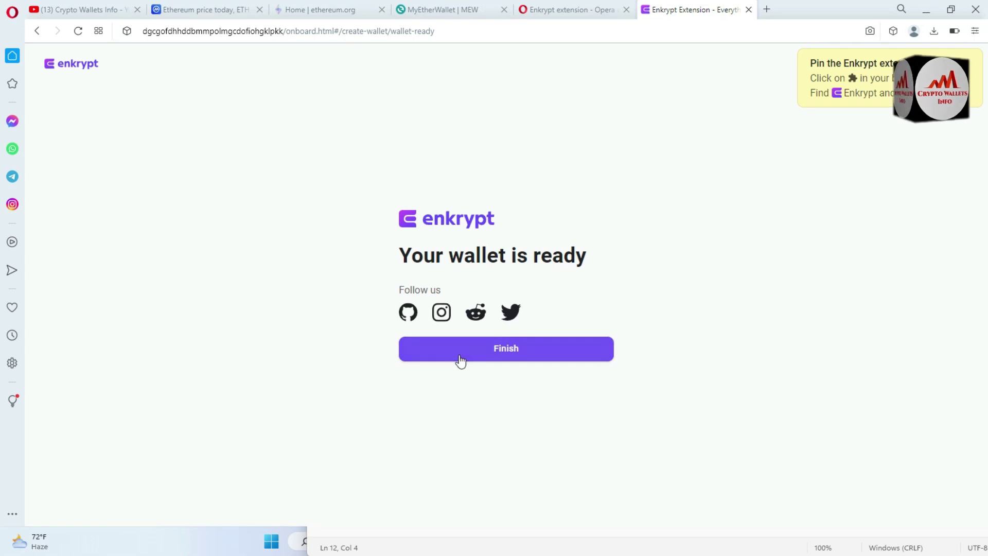
# Finish setup, pin Enkrypt to Opera's toolbar, and enter the wallet password in its popup.
pyautogui.click(494, 350)
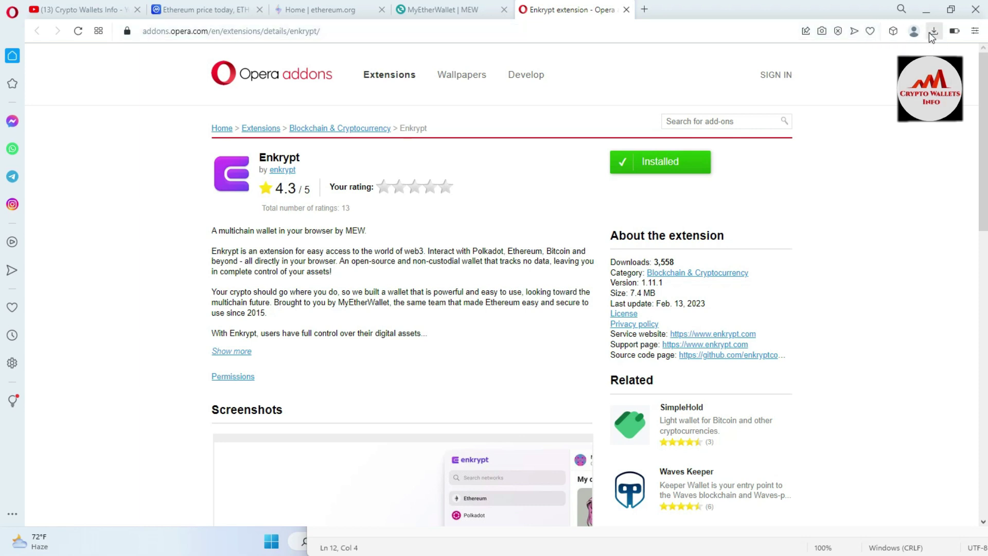
pyautogui.click(892, 31)
pyautogui.click(885, 124)
pyautogui.click(897, 193)
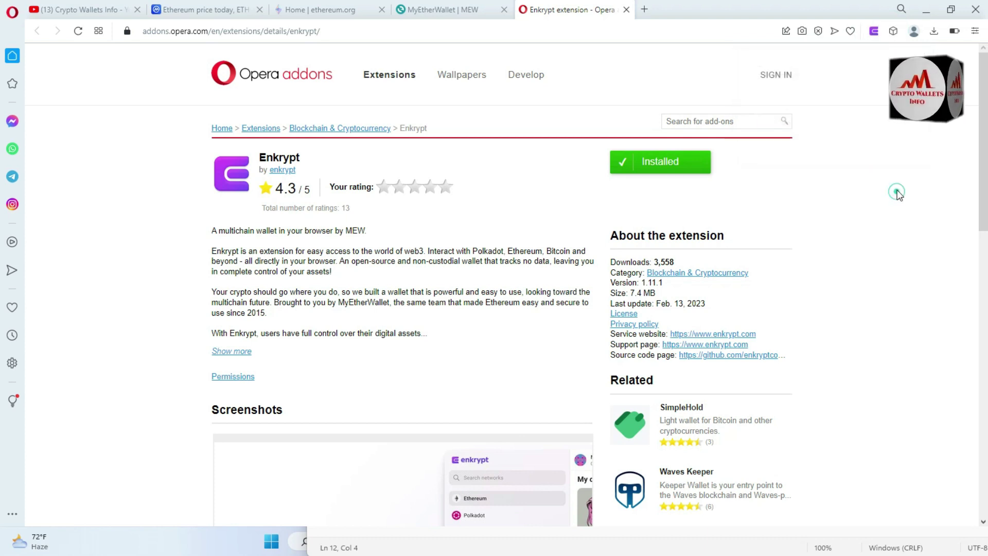
pyautogui.click(875, 37)
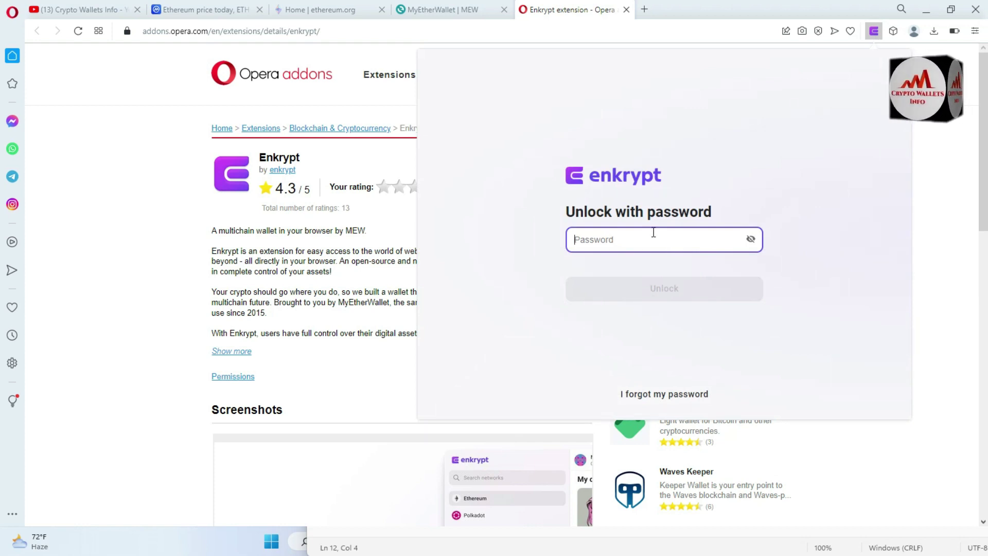
pyautogui.write('******')
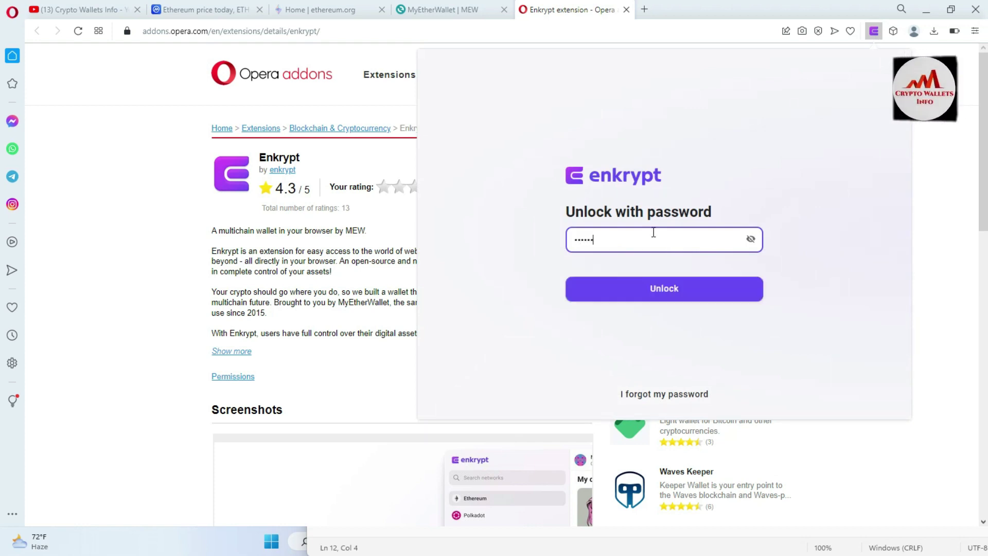
pyautogui.write('******')
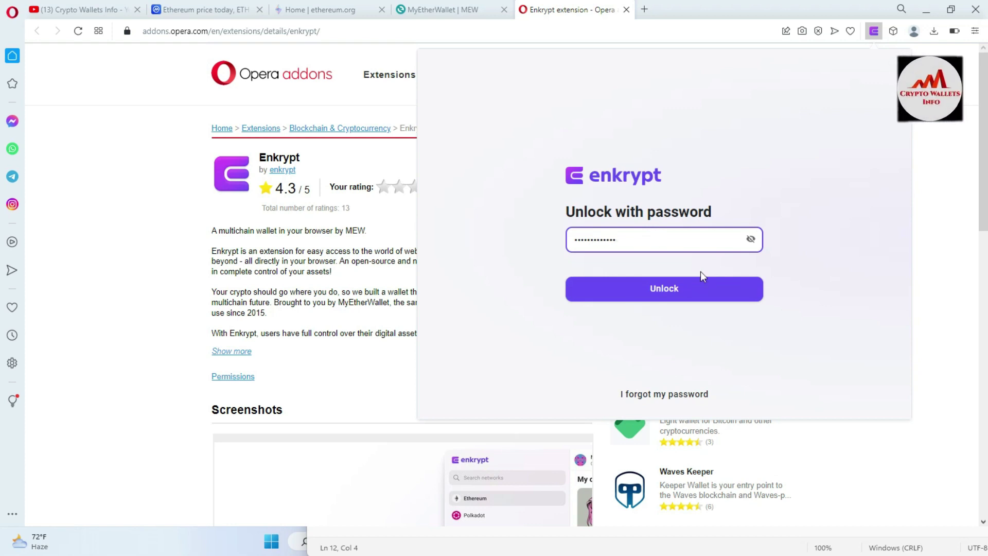
# Unlock Enkrypt to show EVM Account 1 on Ethereum with 0 ETH.
pyautogui.click(666, 287)
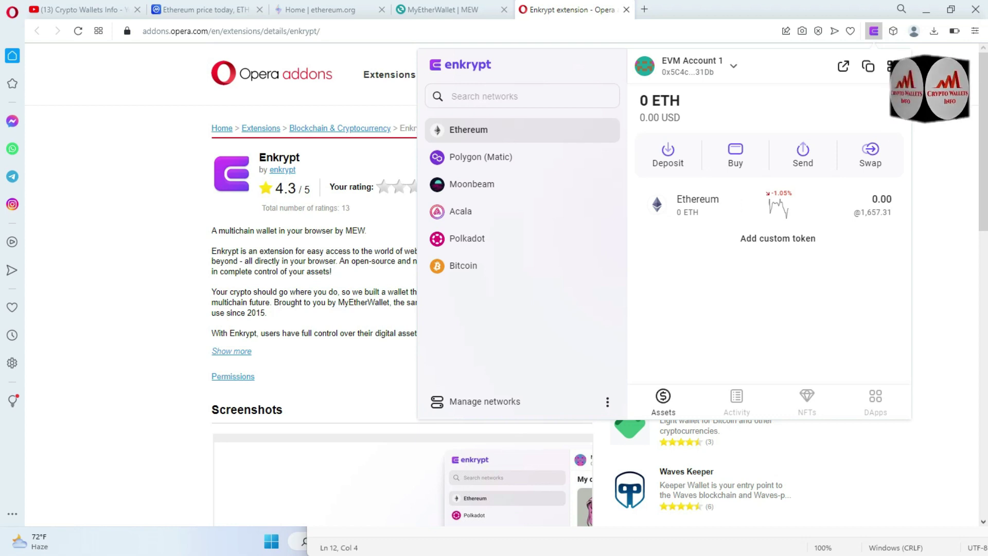
# Close the wallet popup, return to the Crypto Wallets Info YouTube tab, and bring Notepad forward.
pyautogui.press('Escape')
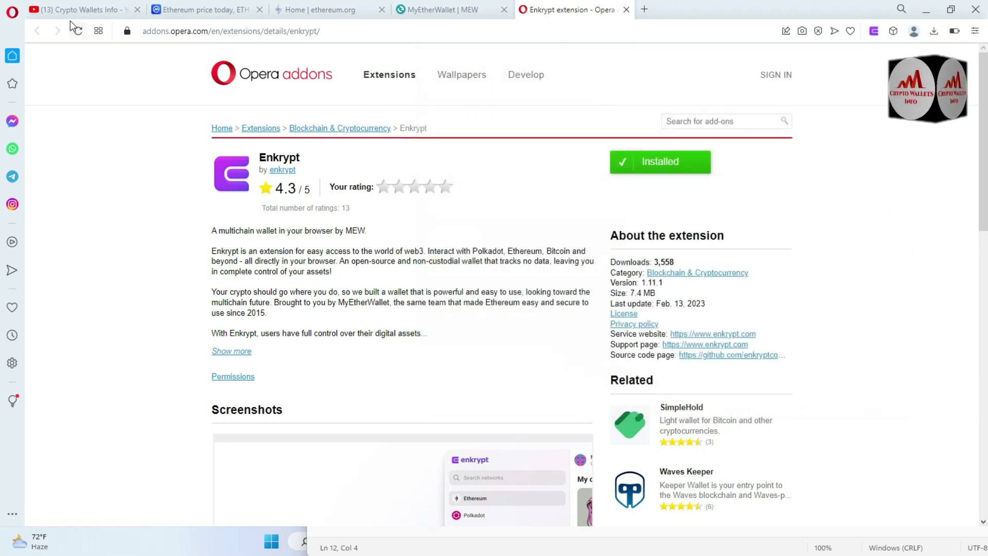
pyautogui.click(75, 10)
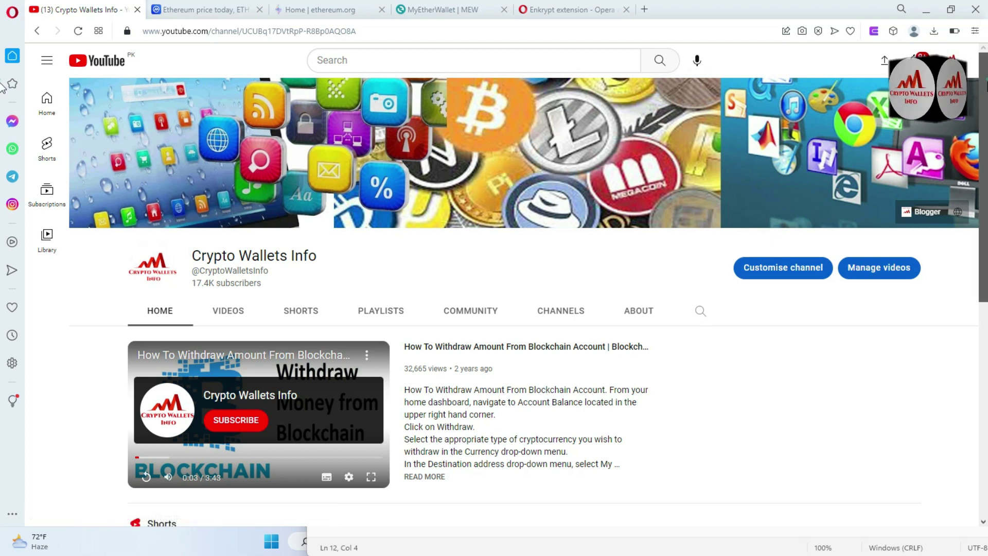
pyautogui.scroll(-5, 495, 288)
pyautogui.scroll(-3, 494, 288)
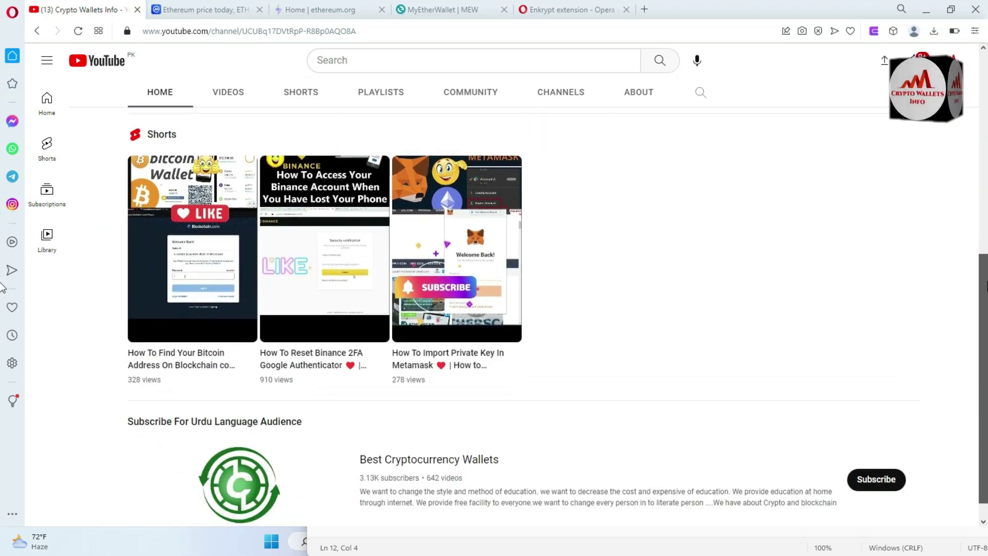
pyautogui.click(549, 551)
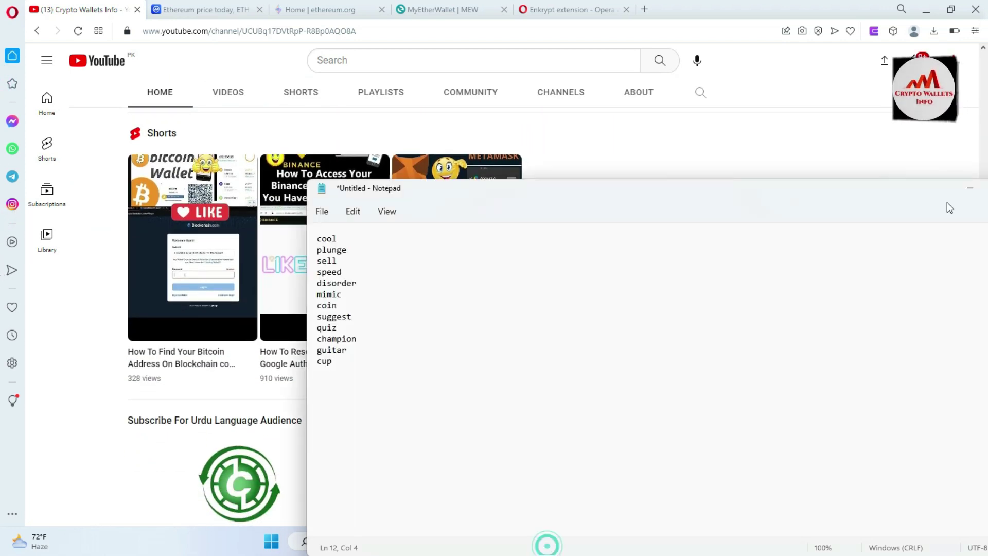